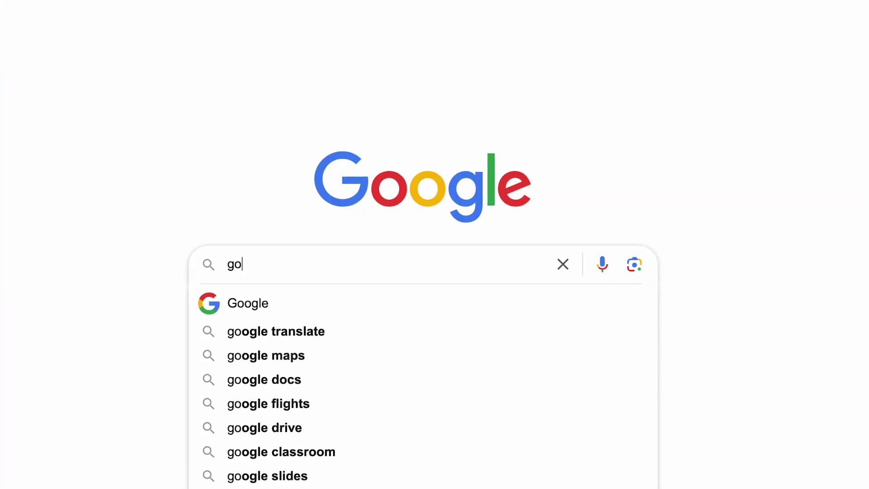
Search Google for 'google ads editor' and launch the app to its Accounts manager.
{"action": "type", "text": "gle ads edito"}
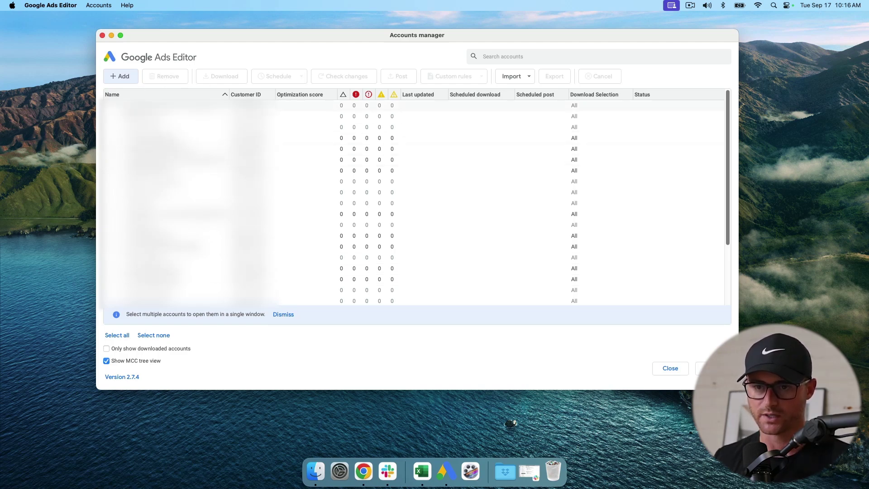
Start adding an account, dismiss the sign-in prompt, and filter accounts by 'home re'.
{"action": "left_click", "coordinate": [124, 77]}
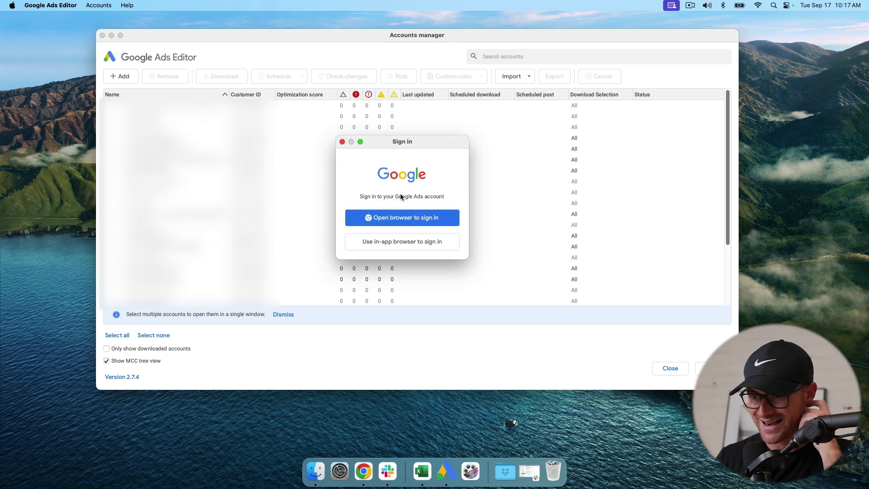
{"action": "left_click", "coordinate": [342, 142]}
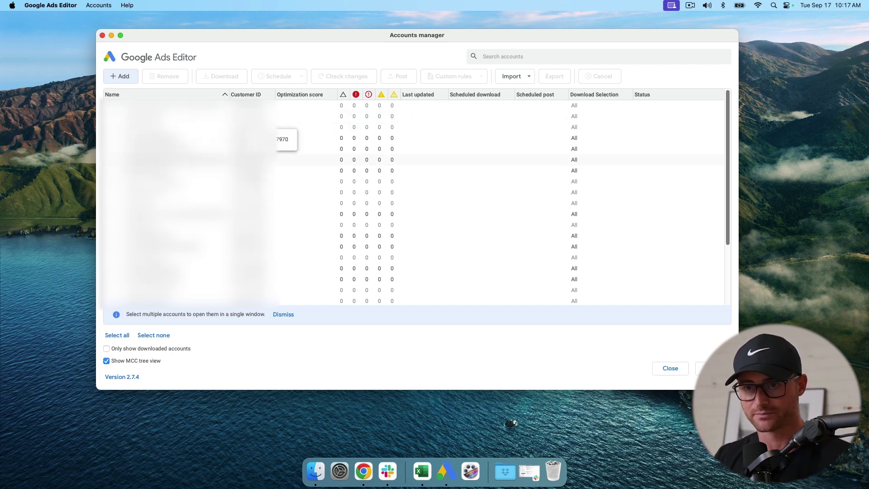
{"action": "type", "text": "home re"}
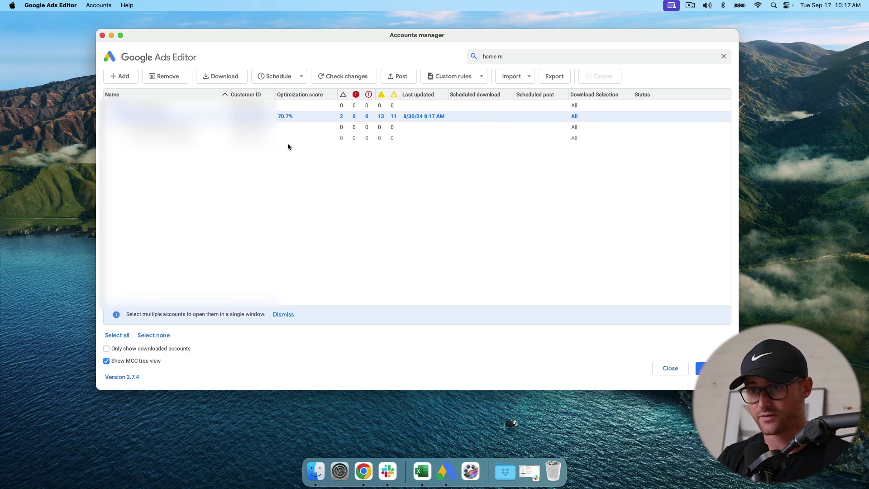
Download the Home Reserve account with 'Campaigns I select', 5 campaigns chosen, and confirm.
{"action": "left_click", "coordinate": [224, 76]}
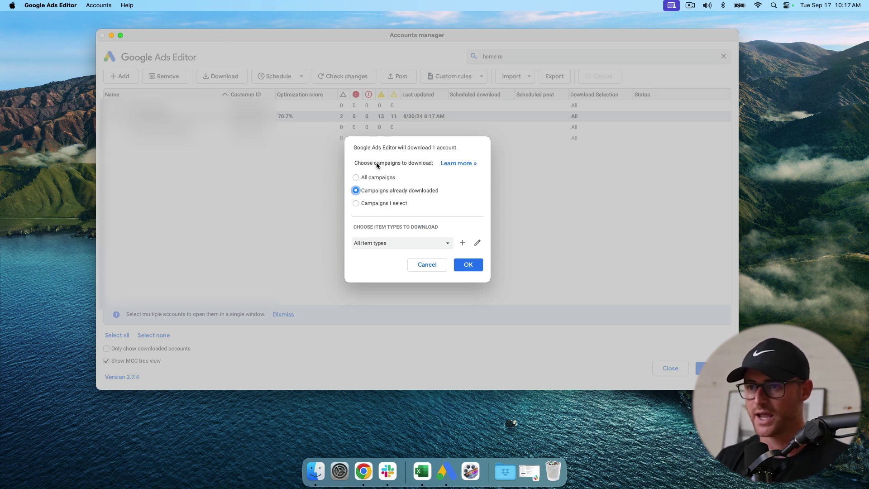
{"action": "left_click", "coordinate": [367, 202]}
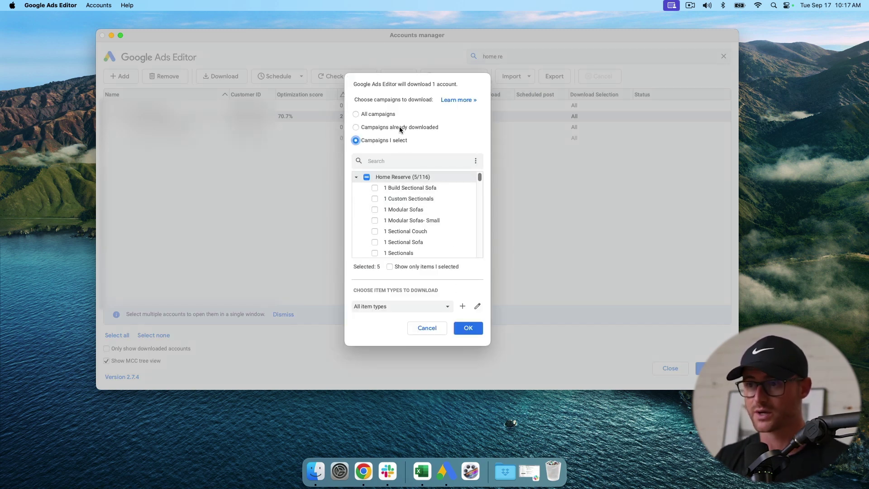
{"action": "left_click", "coordinate": [368, 114]}
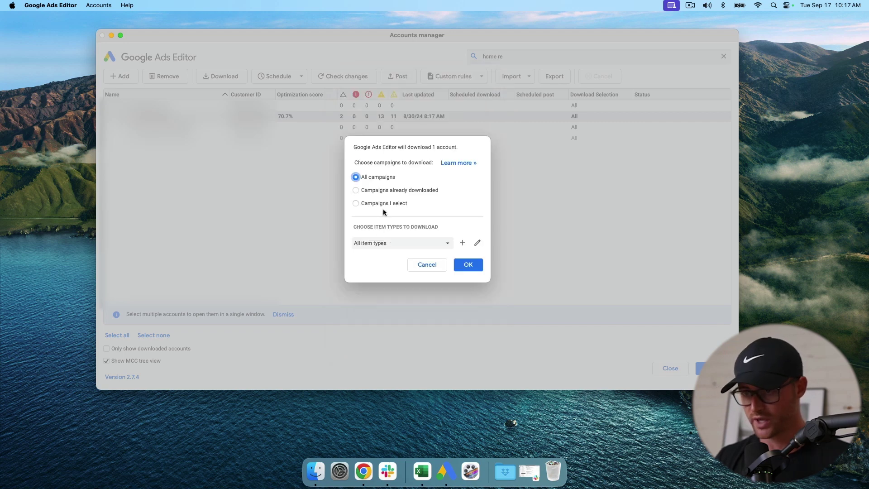
{"action": "left_click", "coordinate": [358, 204]}
{"action": "scroll", "coordinate": [428, 205], "scroll_direction": "down", "scroll_amount": 3}
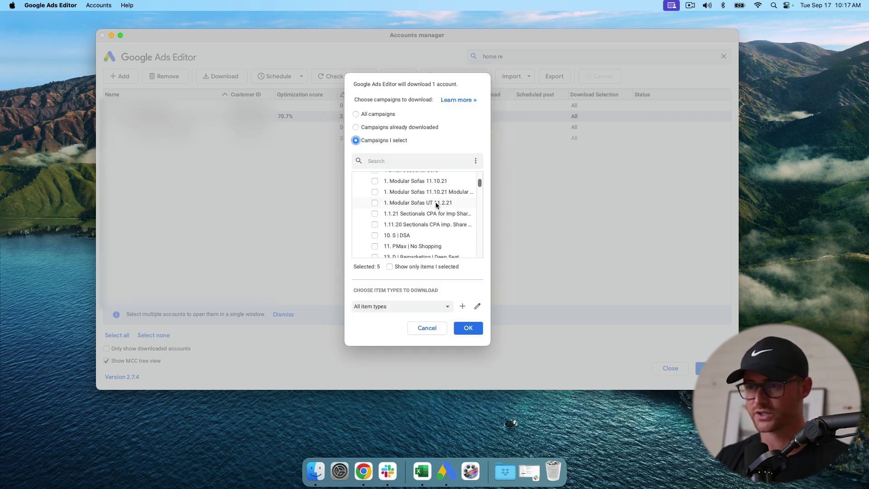
{"action": "scroll", "coordinate": [428, 205], "scroll_direction": "up", "scroll_amount": 3}
{"action": "left_click", "coordinate": [475, 161]}
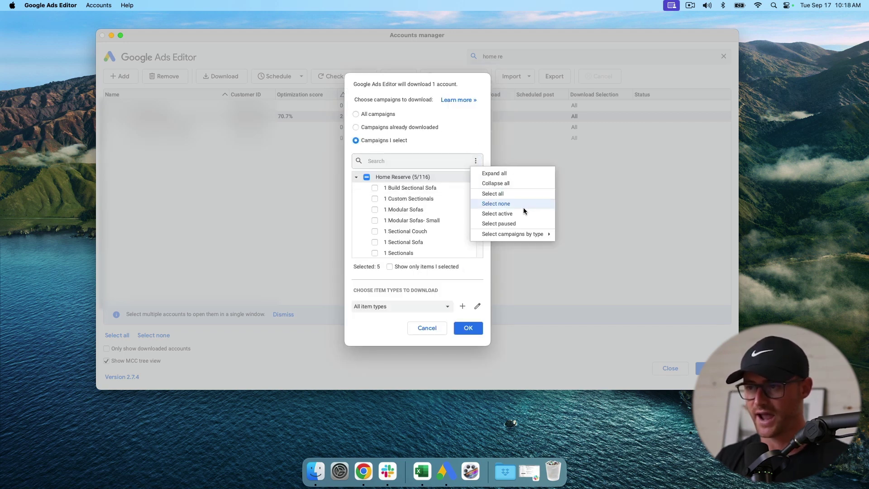
{"action": "left_click", "coordinate": [508, 214]}
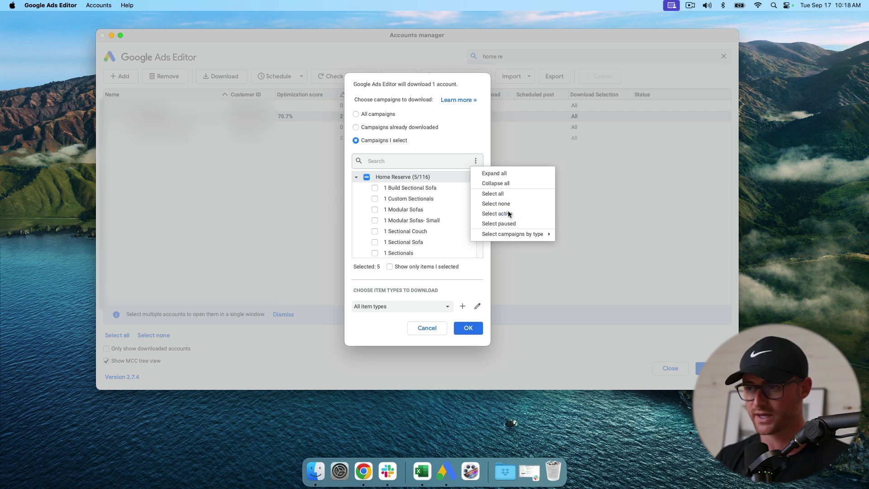
{"action": "left_click", "coordinate": [469, 329]}
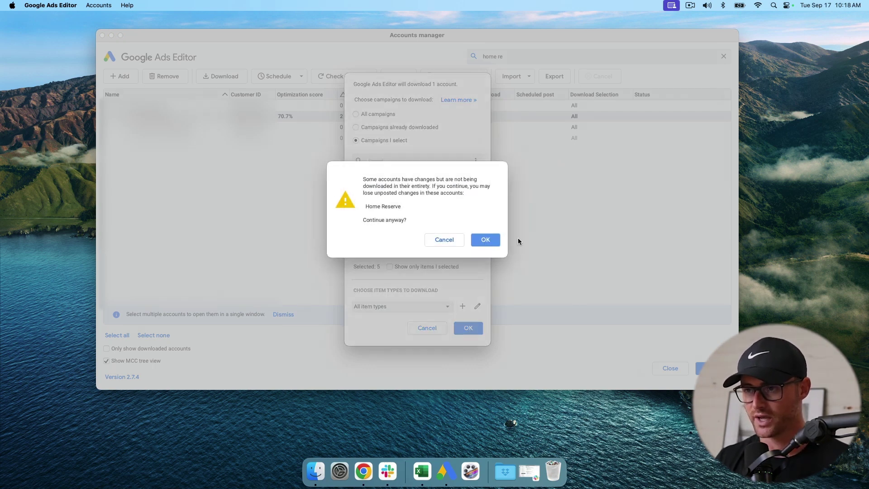
Continue past the unposted-changes warning and browse campaigns, ending on S | Sectionals.
{"action": "left_click", "coordinate": [485, 240]}
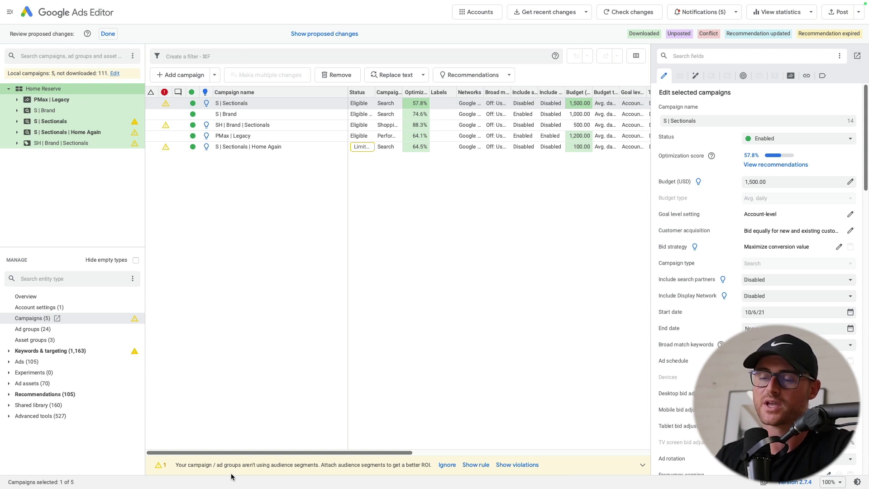
{"action": "left_click_drag", "start_coordinate": [233, 452], "coordinate": [177, 442]}
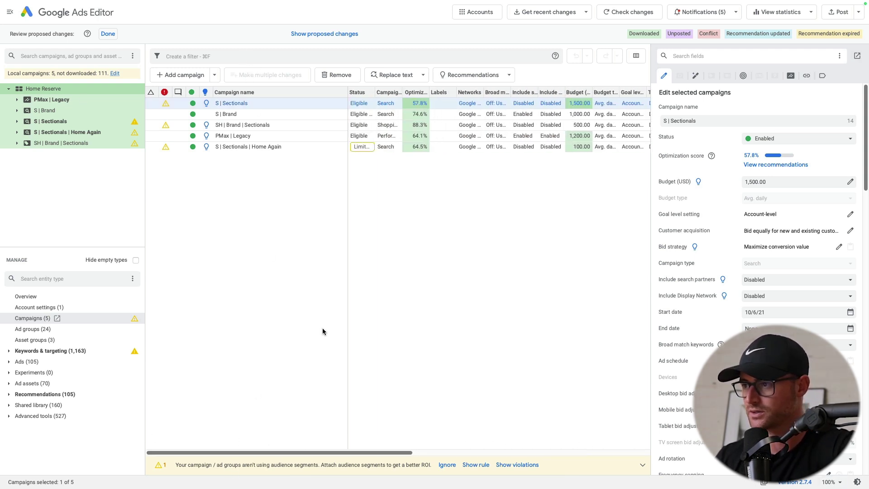
{"action": "left_click", "coordinate": [52, 100]}
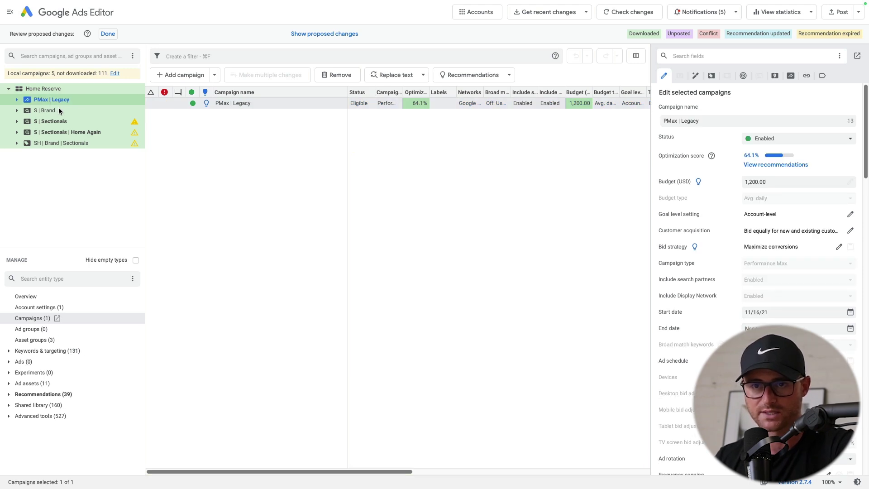
{"action": "key", "text": "Down"}
{"action": "key", "text": "Down"}
{"action": "key", "text": "Down"}
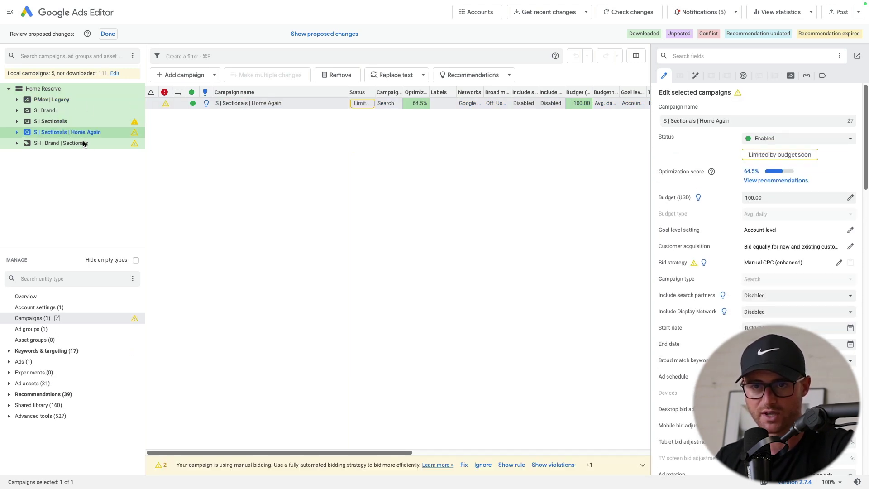
{"action": "left_click", "coordinate": [85, 143]}
{"action": "left_click", "coordinate": [64, 111]}
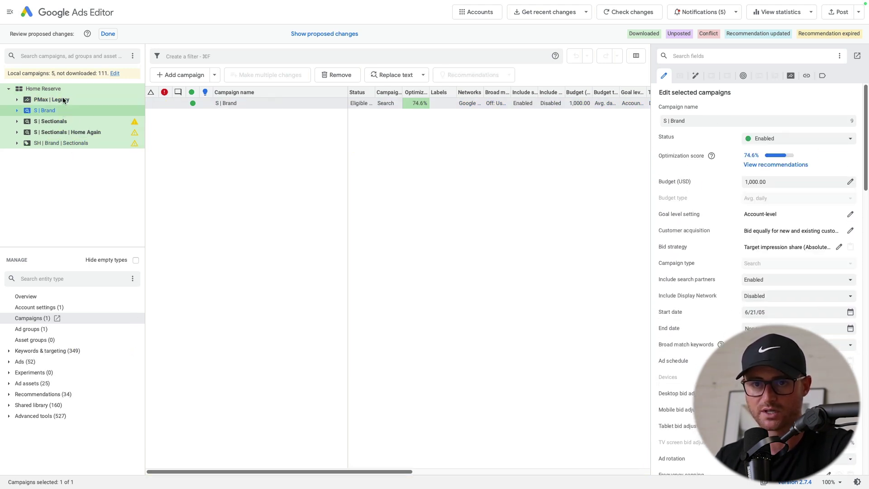
{"action": "left_click", "coordinate": [66, 122]}
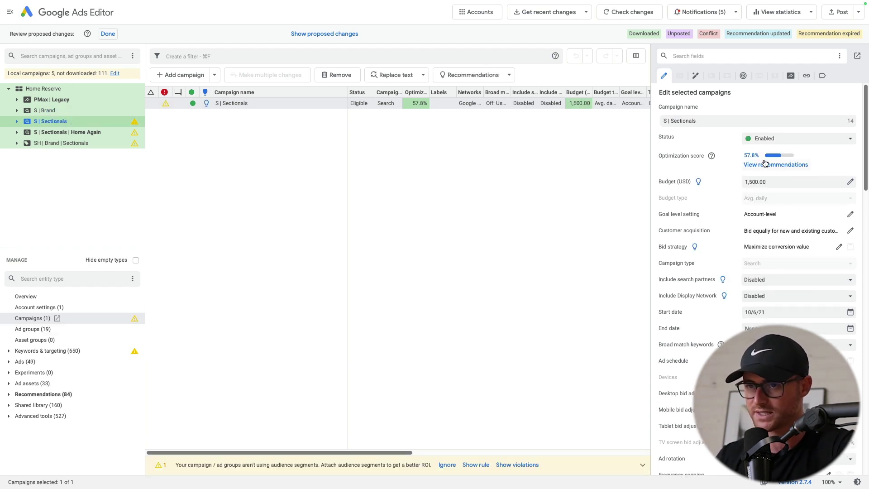
Review S | Sectionals settings, expanding and collapsing the Keywords & targeting and Ads entity types.
{"action": "scroll", "coordinate": [745, 196], "scroll_direction": "down", "scroll_amount": 3}
{"action": "scroll", "coordinate": [745, 195], "scroll_direction": "down", "scroll_amount": 6}
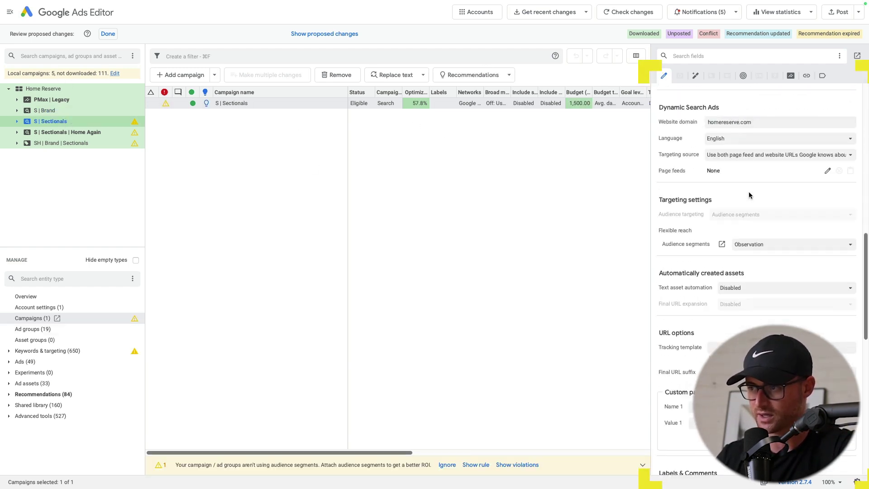
{"action": "scroll", "coordinate": [736, 191], "scroll_direction": "up", "scroll_amount": 9}
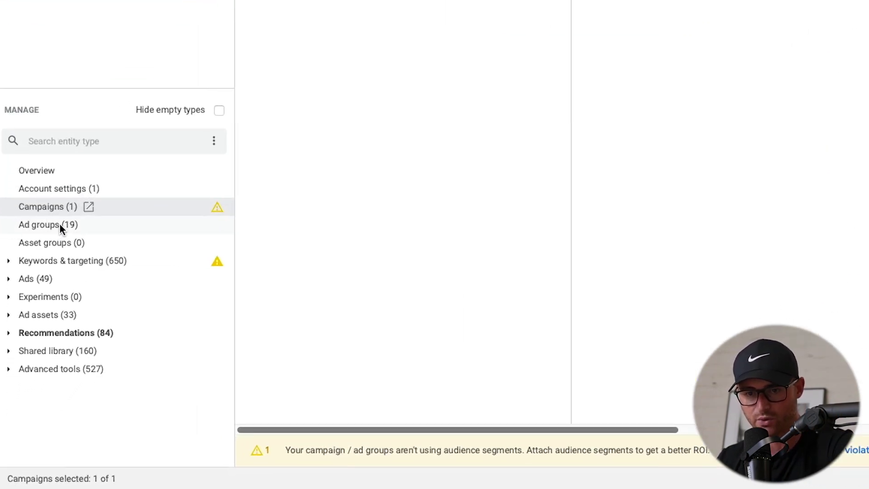
{"action": "left_click", "coordinate": [11, 261]}
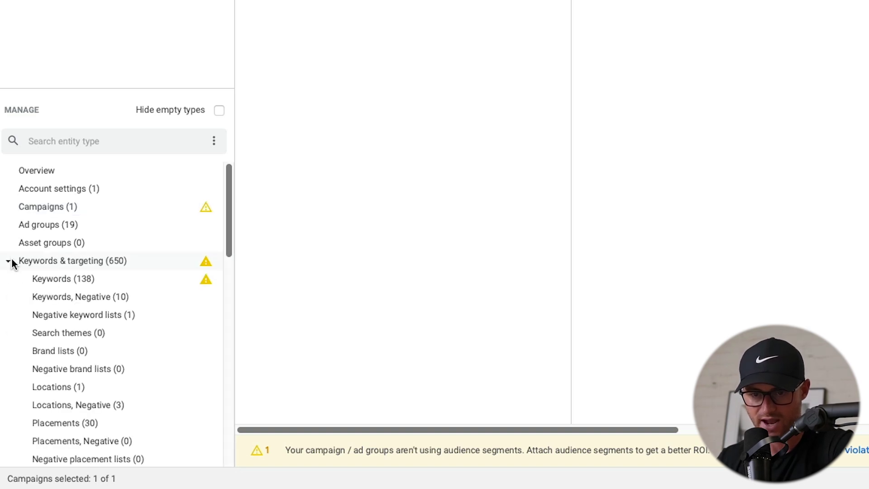
{"action": "left_click", "coordinate": [11, 261]}
{"action": "left_click", "coordinate": [11, 277]}
{"action": "left_click", "coordinate": [12, 277]}
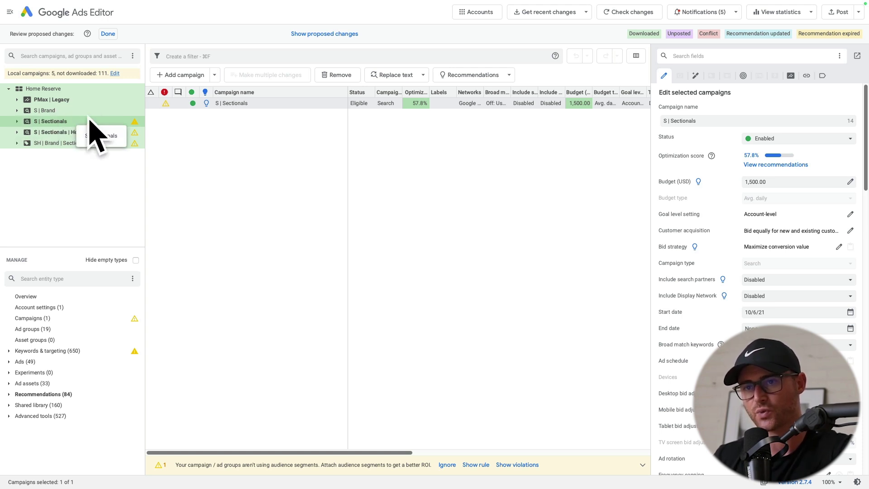
Show and select all 48 S | Sectionals responsive search ads, then bring up their bulk text-change menu.
{"action": "left_click", "coordinate": [8, 362]}
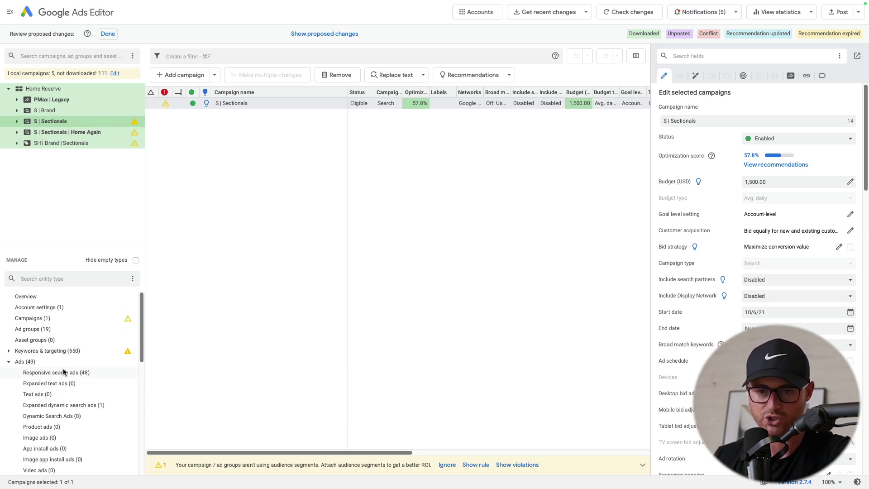
{"action": "left_click", "coordinate": [89, 373]}
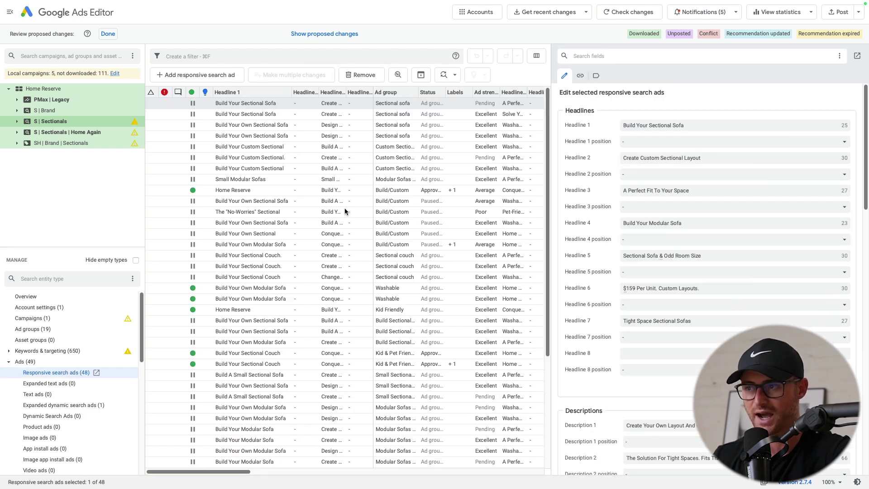
{"action": "left_click", "coordinate": [309, 126]}
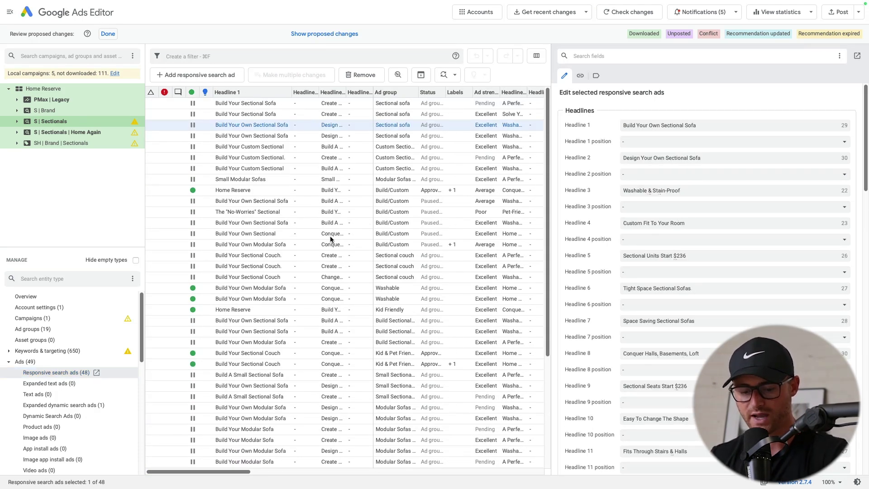
{"action": "key", "text": "ctrl+a"}
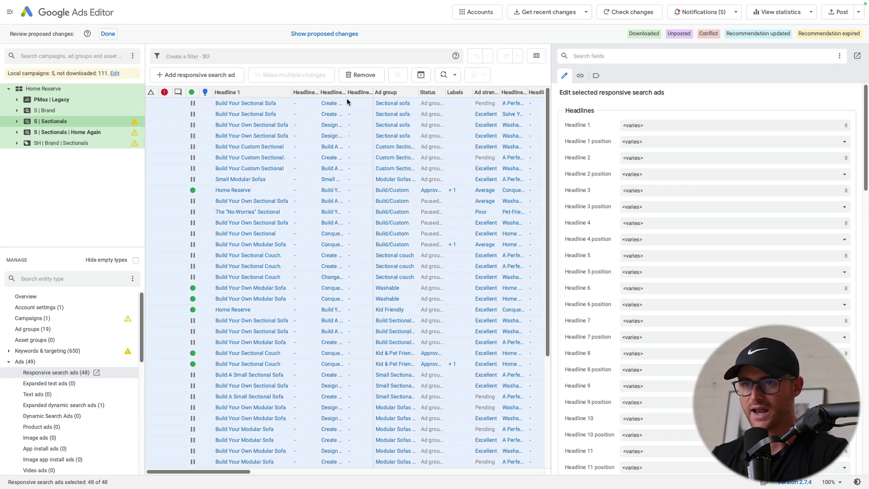
{"action": "scroll", "coordinate": [673, 133], "scroll_direction": "down", "scroll_amount": 5}
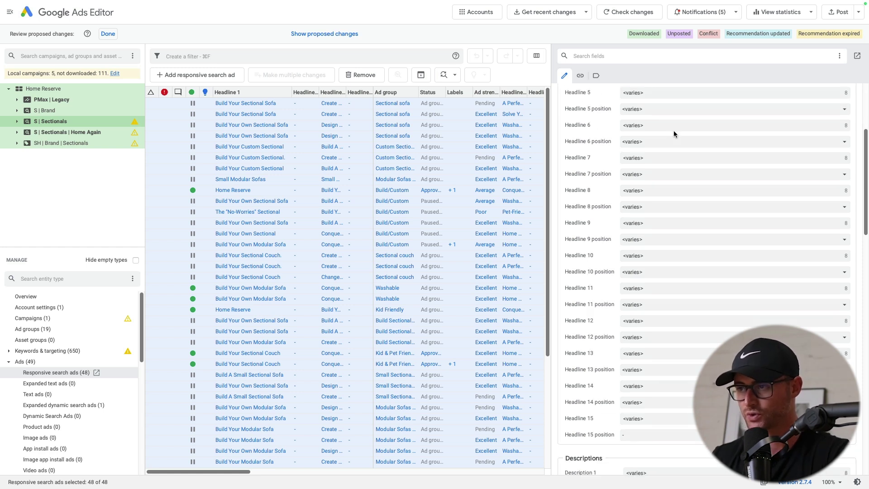
{"action": "scroll", "coordinate": [675, 138], "scroll_direction": "down", "scroll_amount": 8}
{"action": "scroll", "coordinate": [665, 127], "scroll_direction": "up", "scroll_amount": 15}
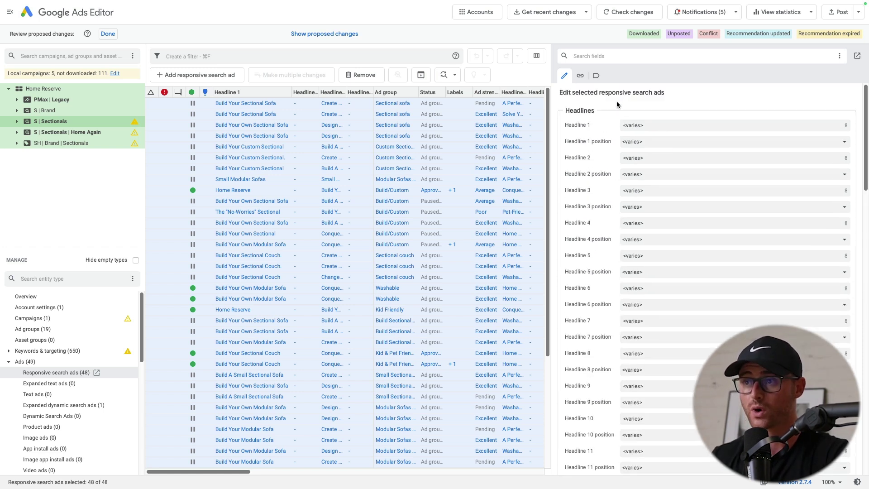
{"action": "left_click", "coordinate": [445, 74]}
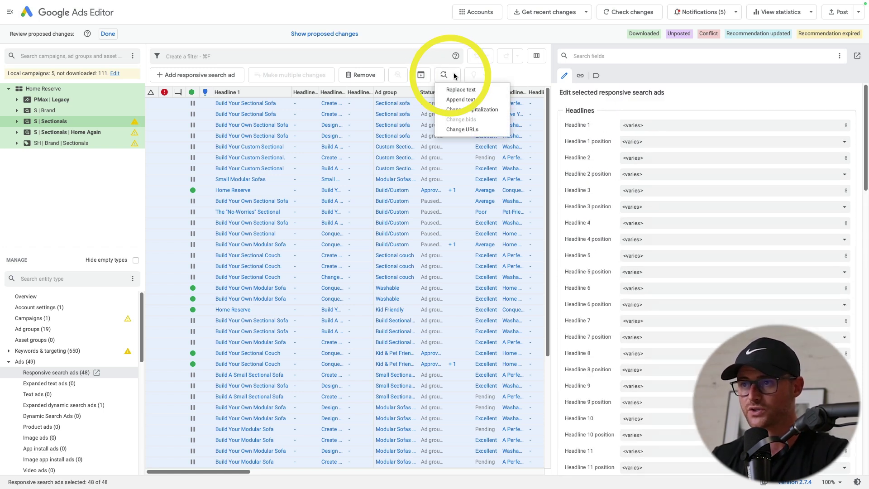
Set up Replace text to change 'Free Trial' into 'No Risk Free Trial'.
{"action": "left_click", "coordinate": [475, 90]}
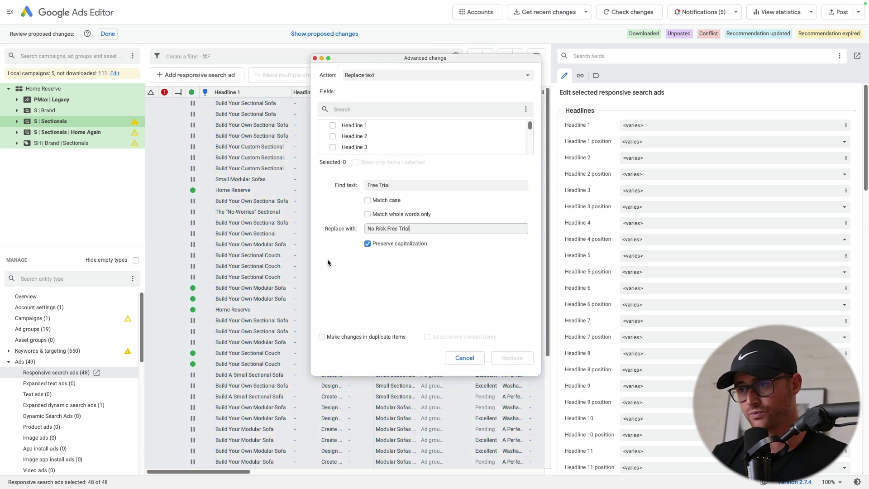
{"action": "left_click", "coordinate": [406, 76]}
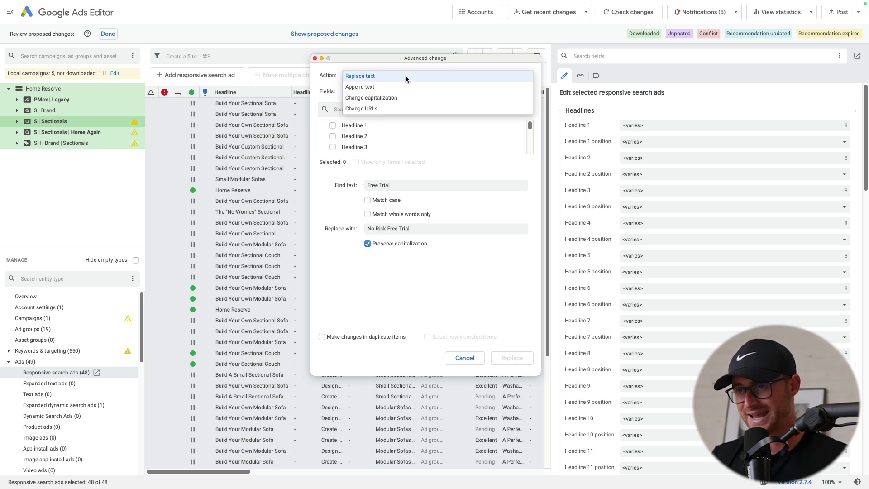
{"action": "key", "text": "Escape"}
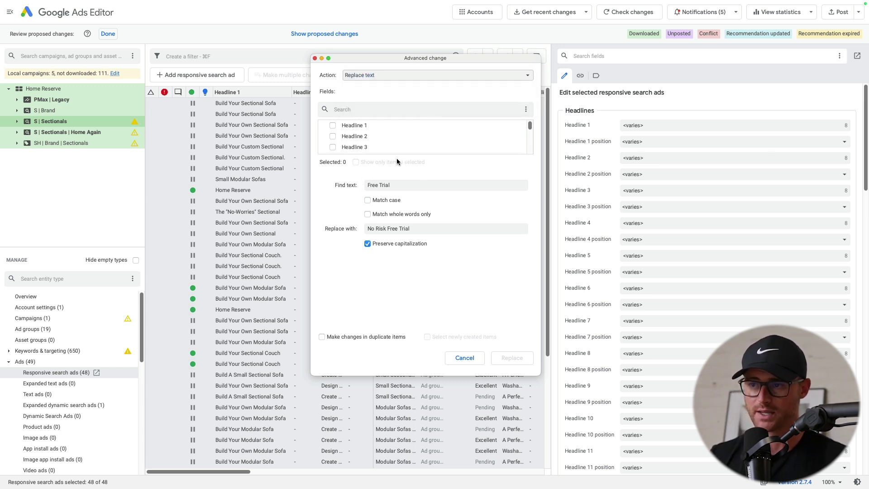
{"action": "left_click", "coordinate": [418, 188]}
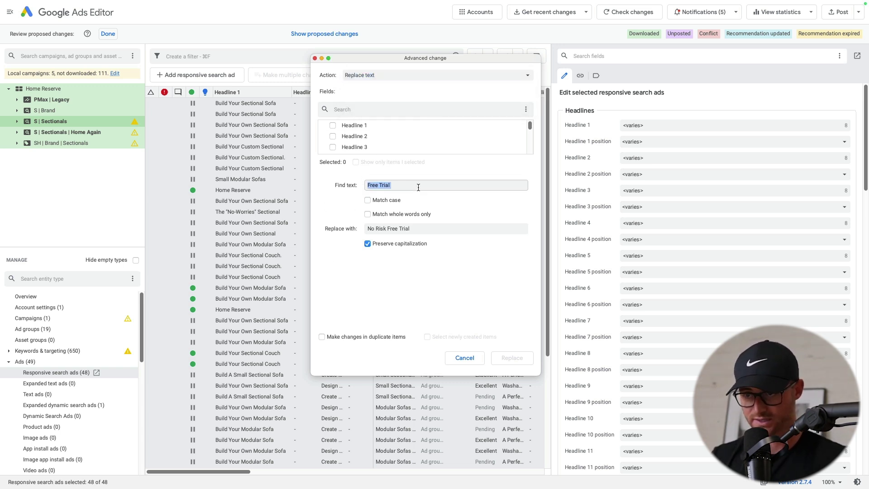
{"action": "left_click", "coordinate": [387, 228]}
{"action": "double_click", "coordinate": [435, 226]}
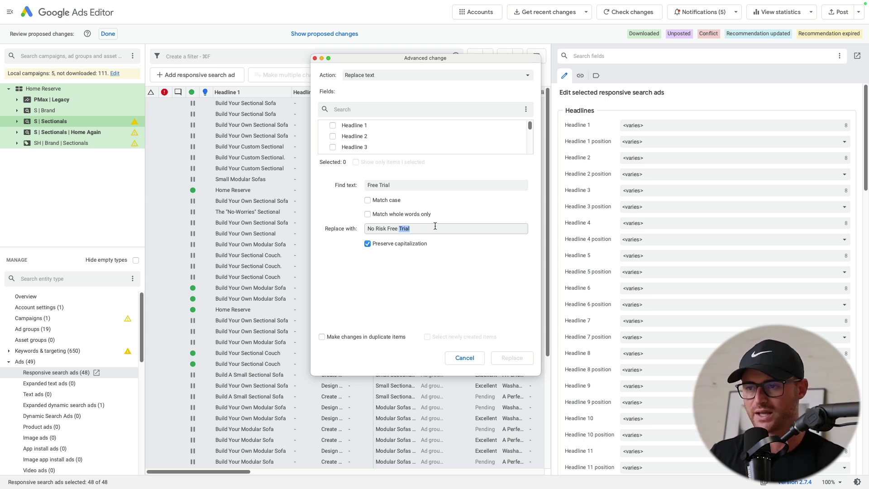
{"action": "left_click", "coordinate": [448, 219]}
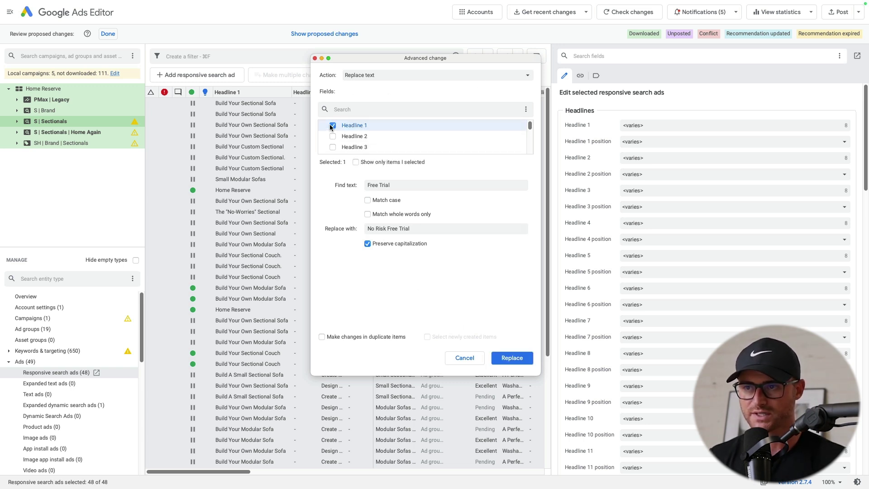
Tick Headlines 2 and 3, then clear Headlines 1–3 so none are targeted.
{"action": "left_click", "coordinate": [332, 137]}
{"action": "left_click", "coordinate": [332, 147]}
{"action": "scroll", "coordinate": [421, 135], "scroll_direction": "down", "scroll_amount": 4}
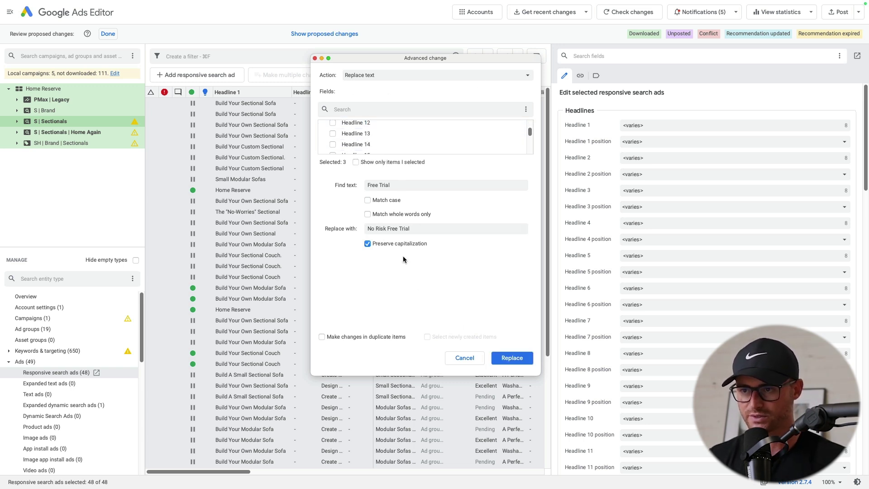
{"action": "scroll", "coordinate": [355, 149], "scroll_direction": "up", "scroll_amount": 4}
{"action": "left_click", "coordinate": [332, 126]}
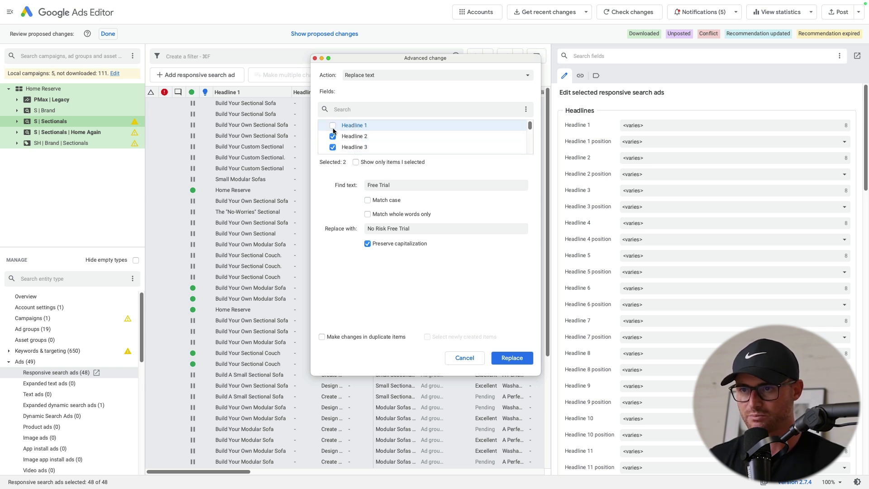
{"action": "left_click", "coordinate": [332, 136]}
{"action": "left_click", "coordinate": [332, 147]}
Switch the bulk change to Change URLs with Final URL ticked, entering the URL box.
{"action": "left_click", "coordinate": [374, 77]}
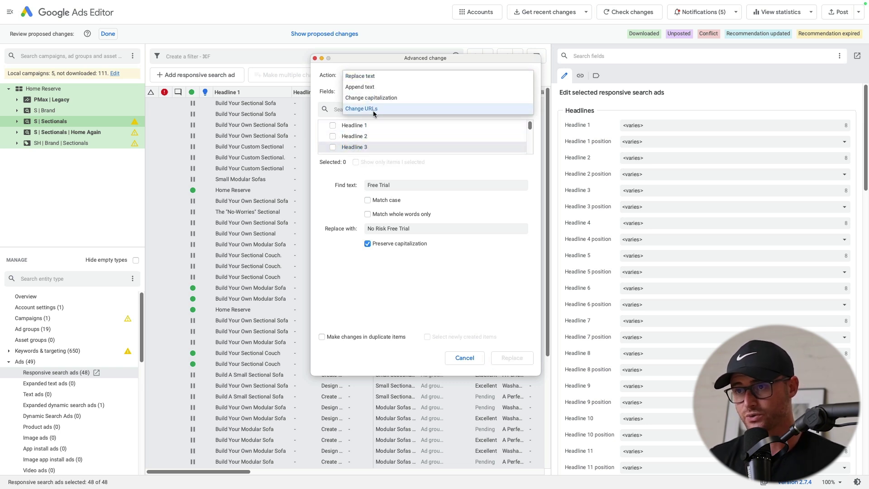
{"action": "left_click", "coordinate": [380, 110]}
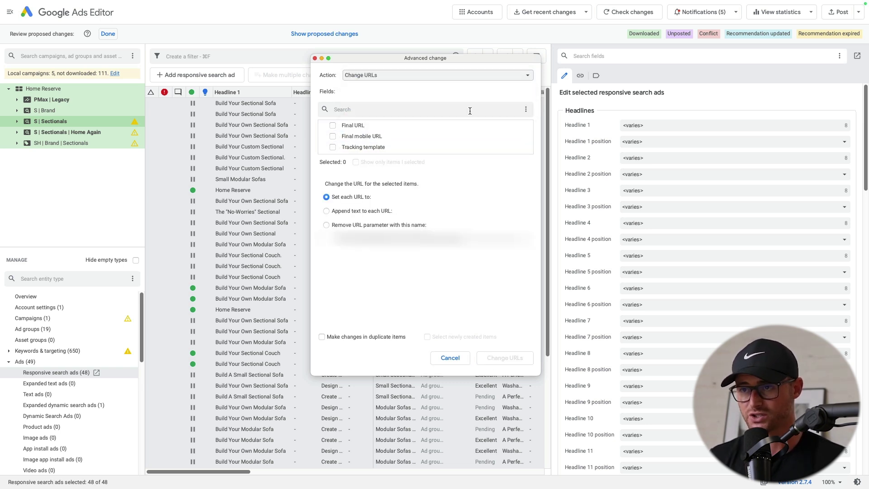
{"action": "left_click", "coordinate": [333, 126]}
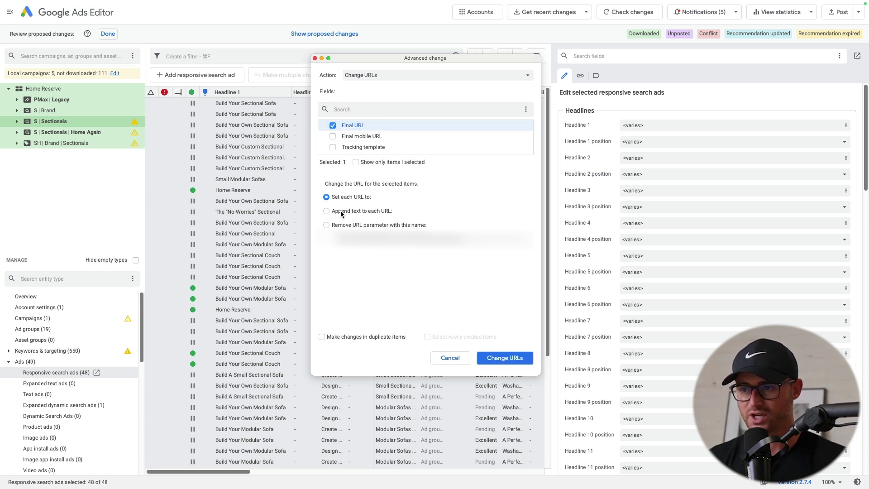
{"action": "left_click", "coordinate": [406, 240]}
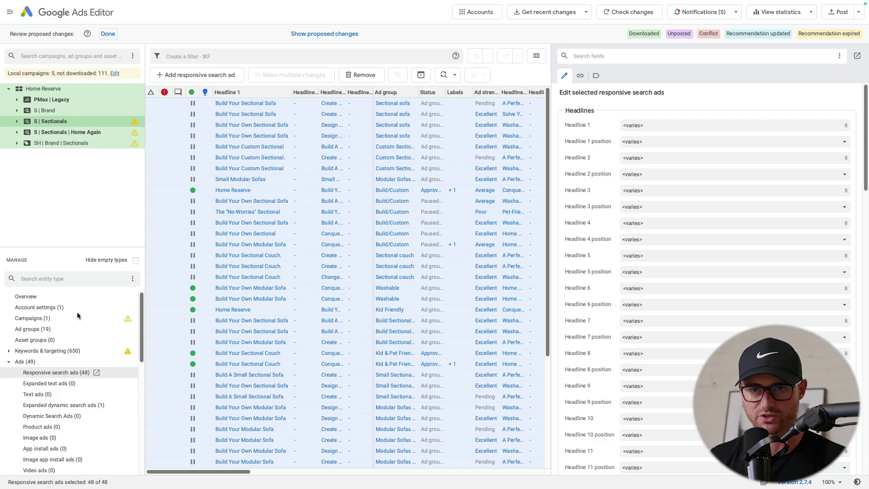
Filter to S | Sectionals' Kid & Pet Friendly ad group and select its two Build Your Sectional Couch ads.
{"action": "left_click", "coordinate": [10, 362]}
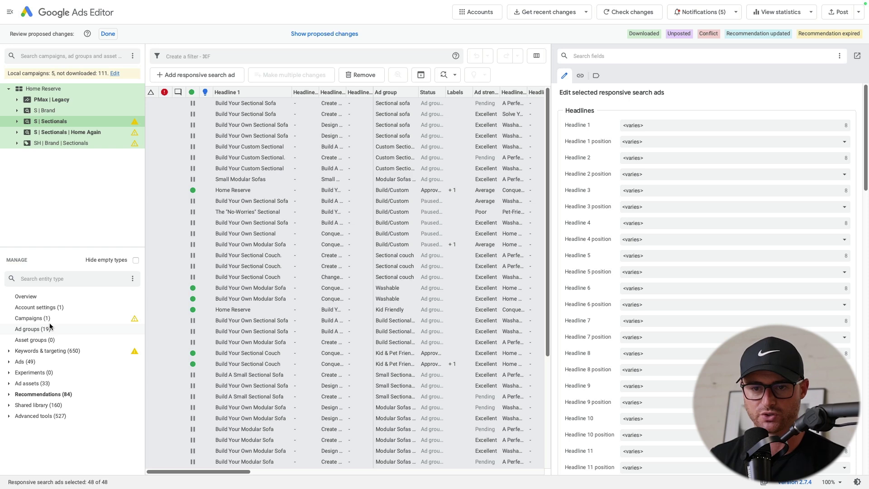
{"action": "left_click", "coordinate": [28, 330]}
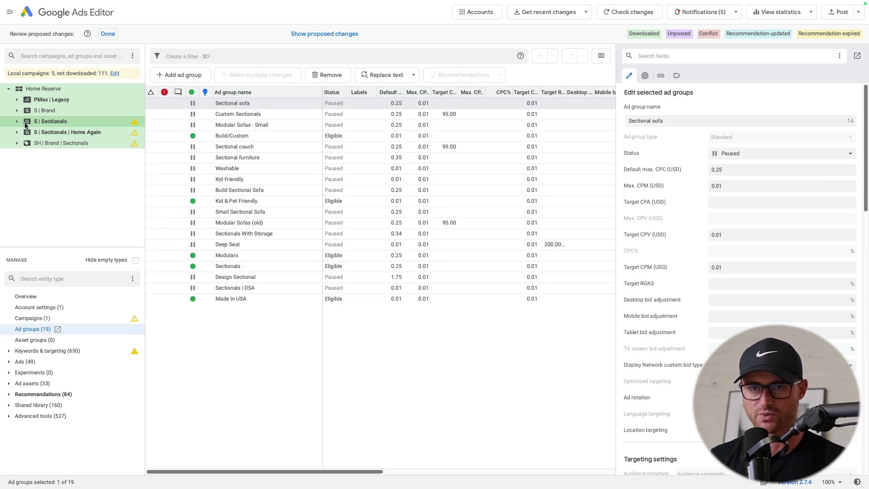
{"action": "left_click", "coordinate": [19, 122]}
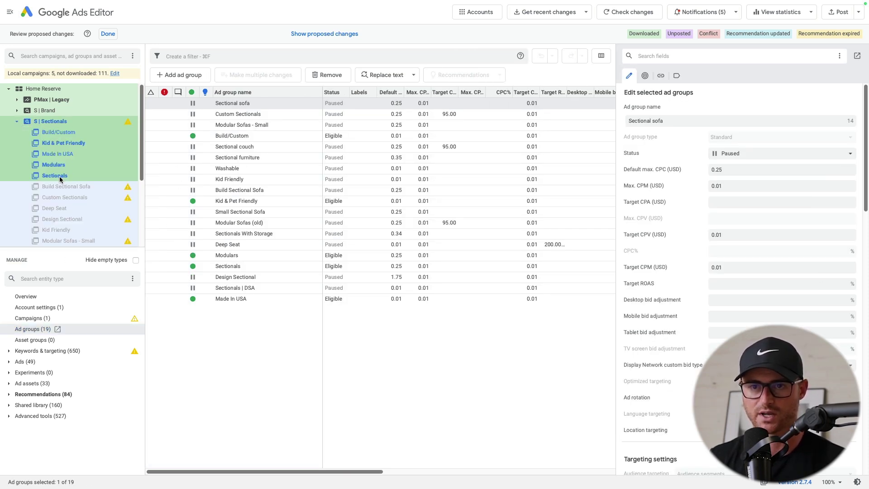
{"action": "left_click", "coordinate": [67, 142]}
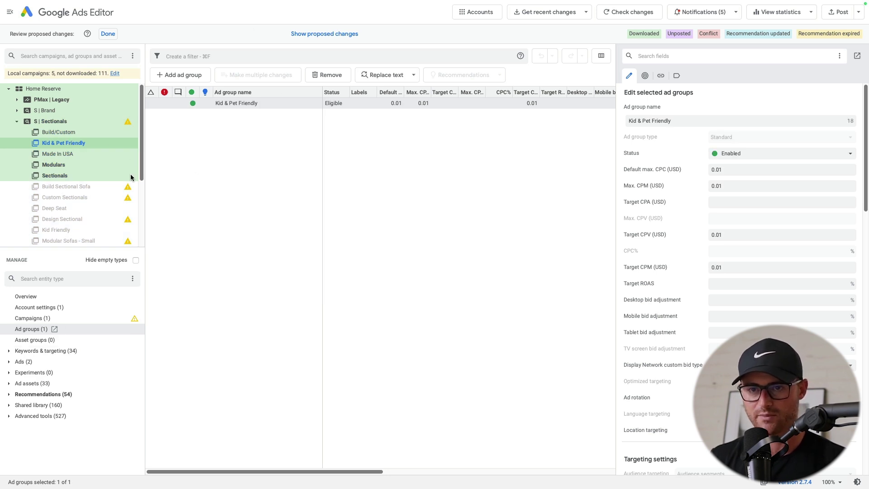
{"action": "left_click", "coordinate": [10, 361]}
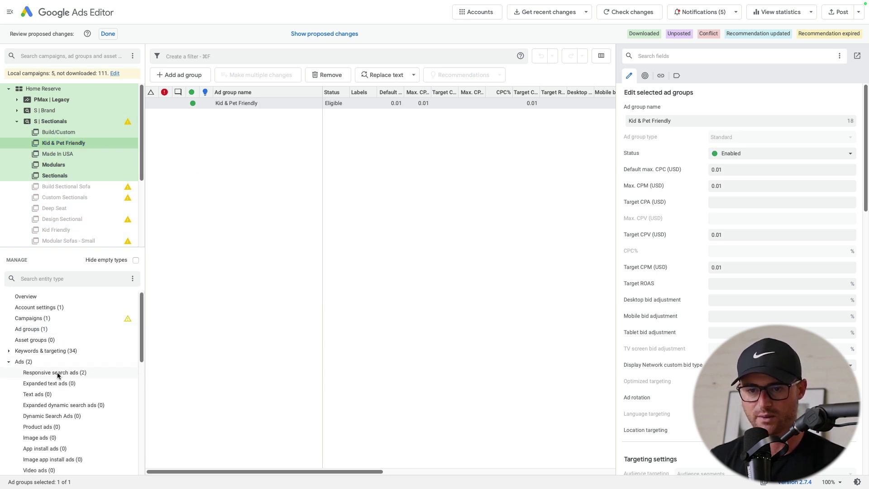
{"action": "left_click", "coordinate": [58, 373]}
{"action": "left_click", "coordinate": [297, 151]}
{"action": "left_click", "coordinate": [271, 114]}
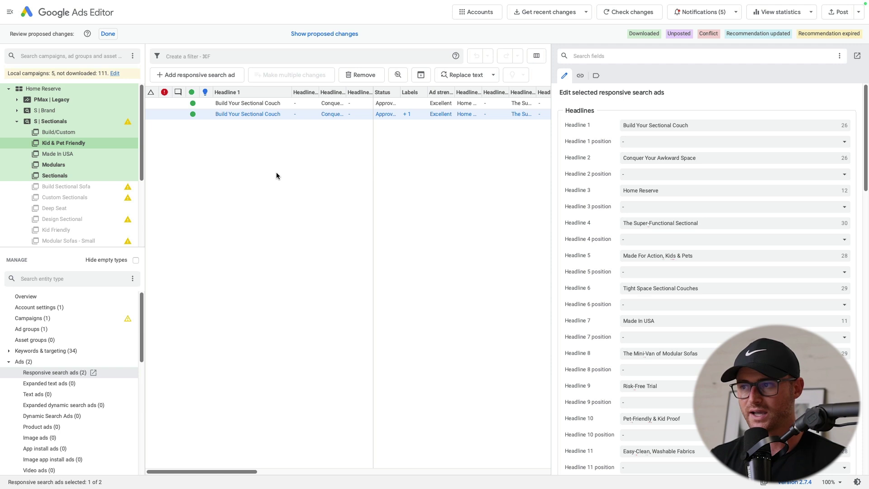
{"action": "left_click", "coordinate": [199, 75]}
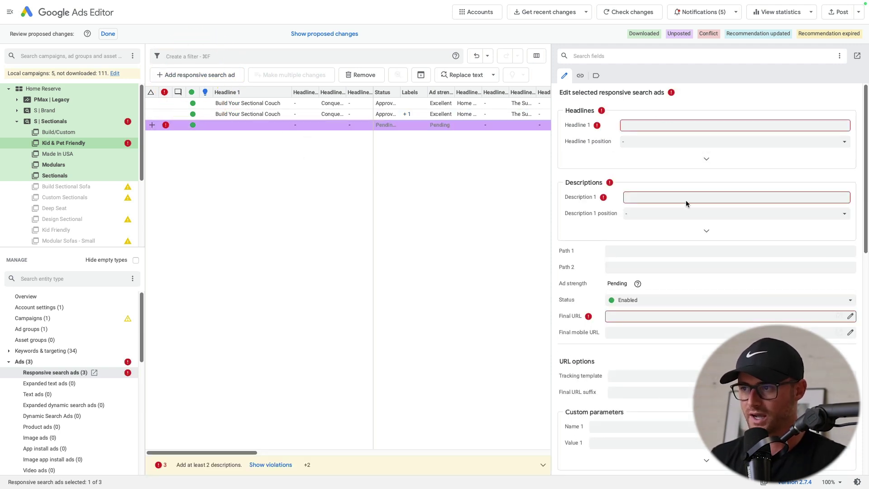
{"action": "scroll", "coordinate": [685, 204], "scroll_direction": "down", "scroll_amount": 5}
{"action": "scroll", "coordinate": [686, 213], "scroll_direction": "up", "scroll_amount": 5}
{"action": "scroll", "coordinate": [682, 189], "scroll_direction": "down", "scroll_amount": 3}
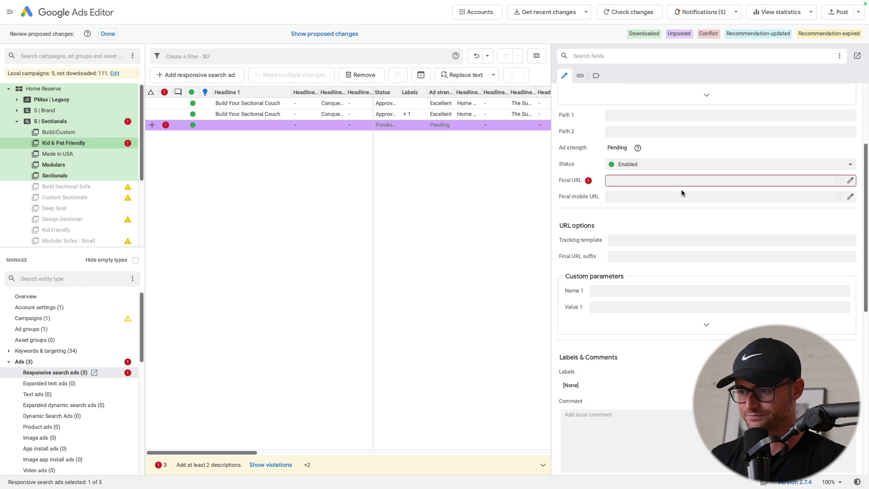
{"action": "scroll", "coordinate": [681, 189], "scroll_direction": "up", "scroll_amount": 5}
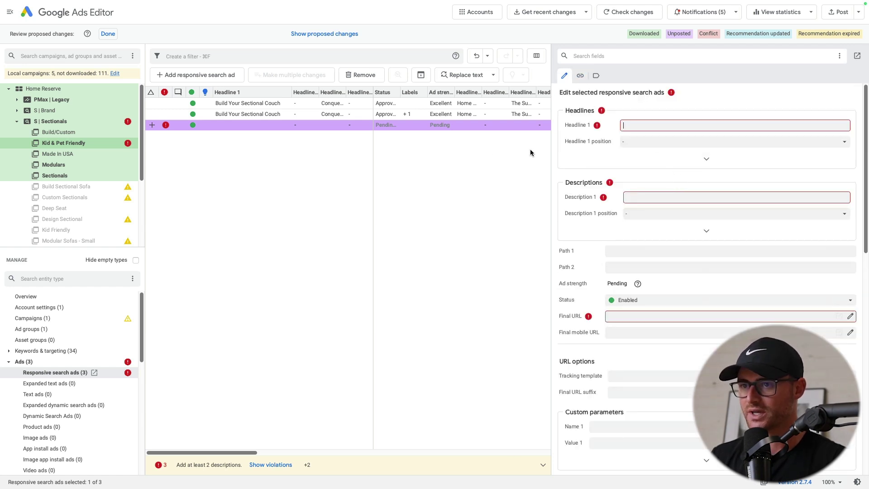
{"action": "left_click", "coordinate": [357, 161]}
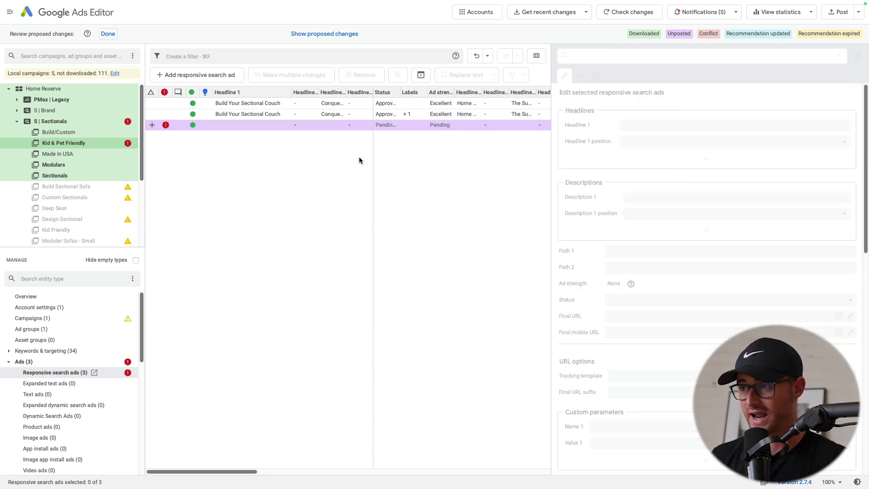
{"action": "left_click", "coordinate": [259, 125]}
{"action": "left_click", "coordinate": [706, 158]}
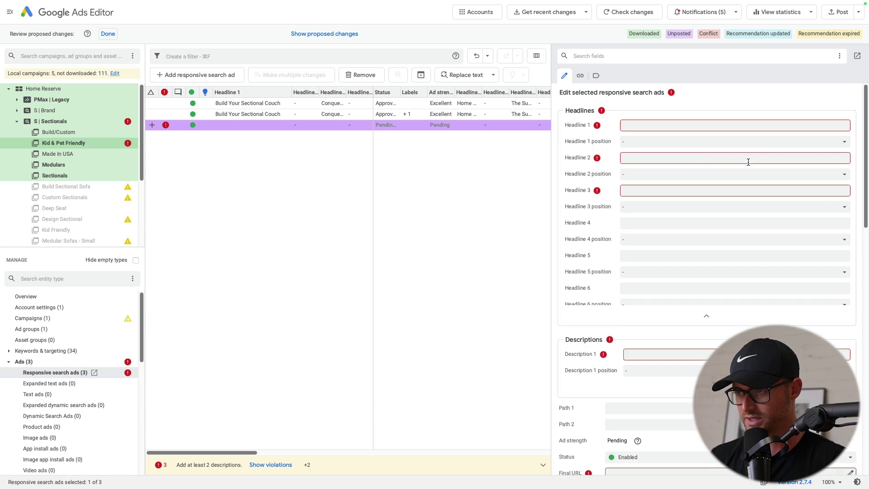
{"action": "scroll", "coordinate": [709, 180], "scroll_direction": "down", "scroll_amount": 10}
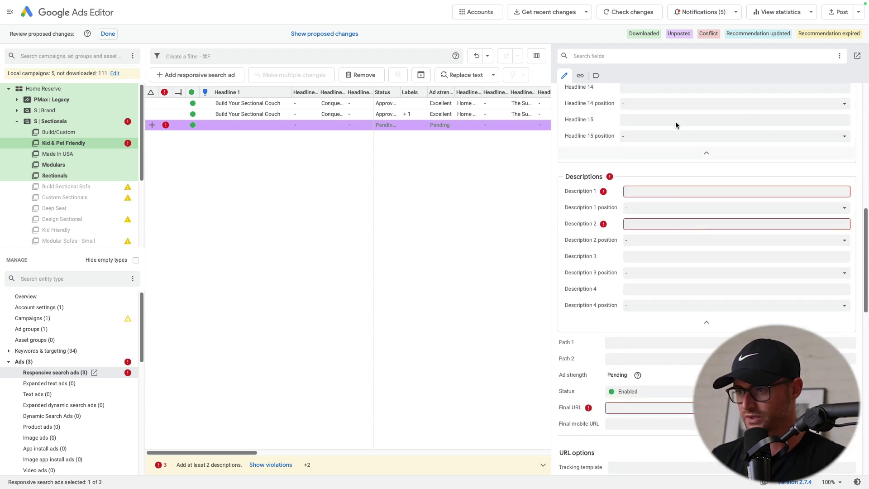
{"action": "scroll", "coordinate": [702, 180], "scroll_direction": "down", "scroll_amount": 2}
{"action": "scroll", "coordinate": [698, 295], "scroll_direction": "down", "scroll_amount": 3}
{"action": "scroll", "coordinate": [705, 330], "scroll_direction": "up", "scroll_amount": 8}
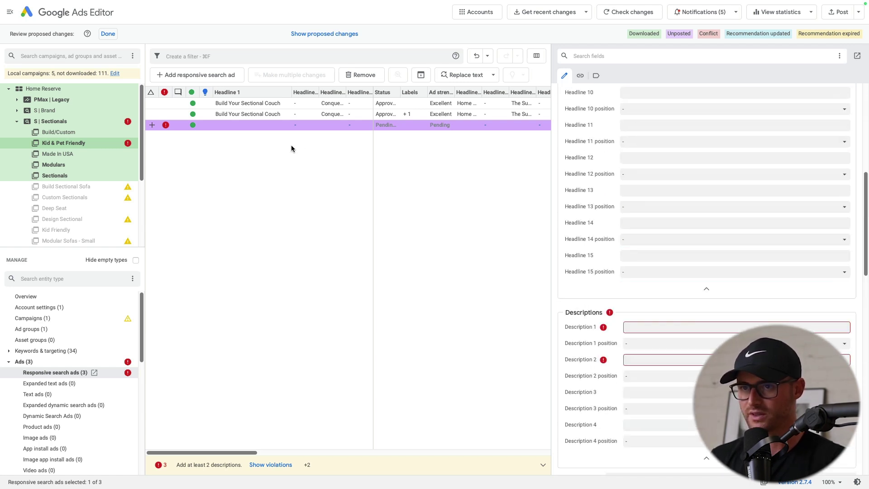
{"action": "key", "text": "Delete"}
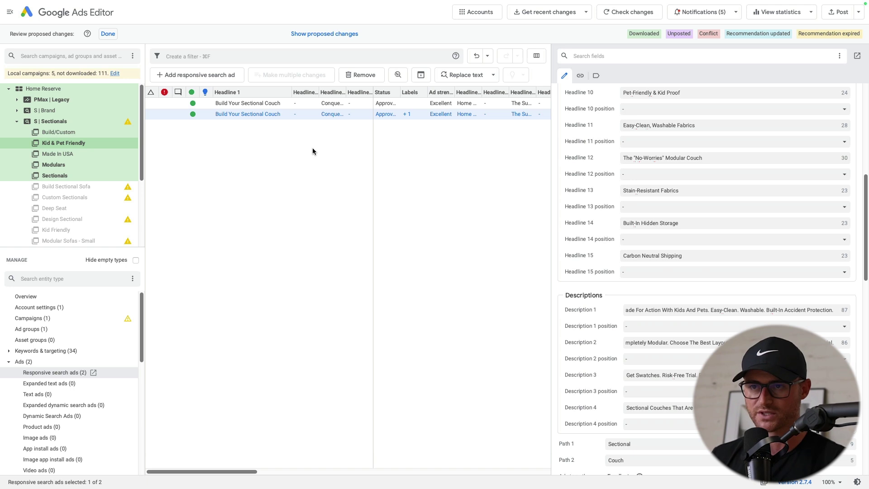
{"action": "left_click", "coordinate": [276, 103]}
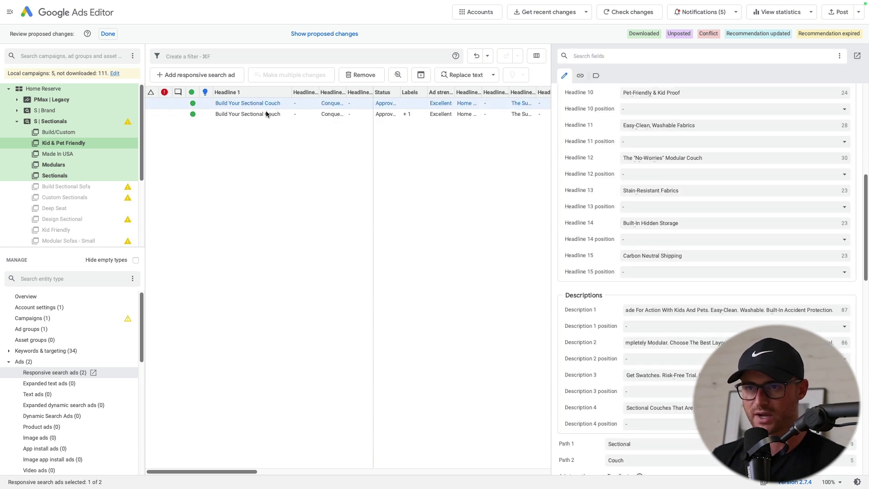
{"action": "left_click", "coordinate": [273, 115]}
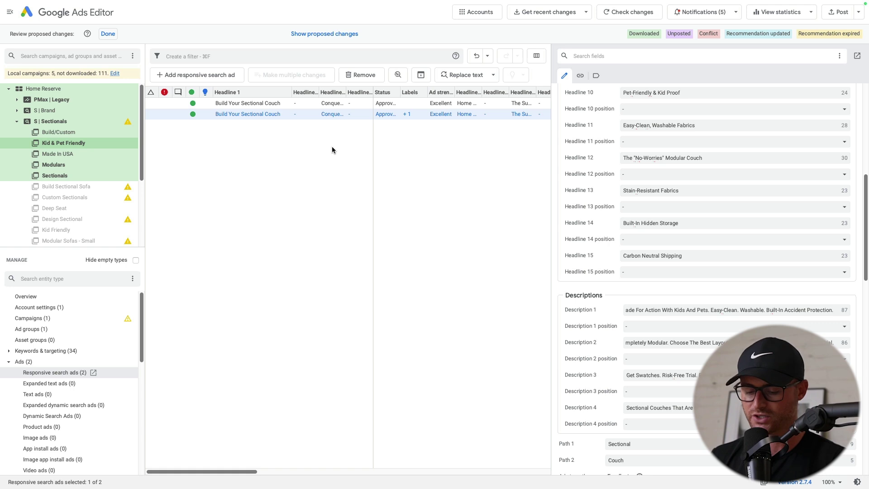
{"action": "right_click", "coordinate": [263, 116]}
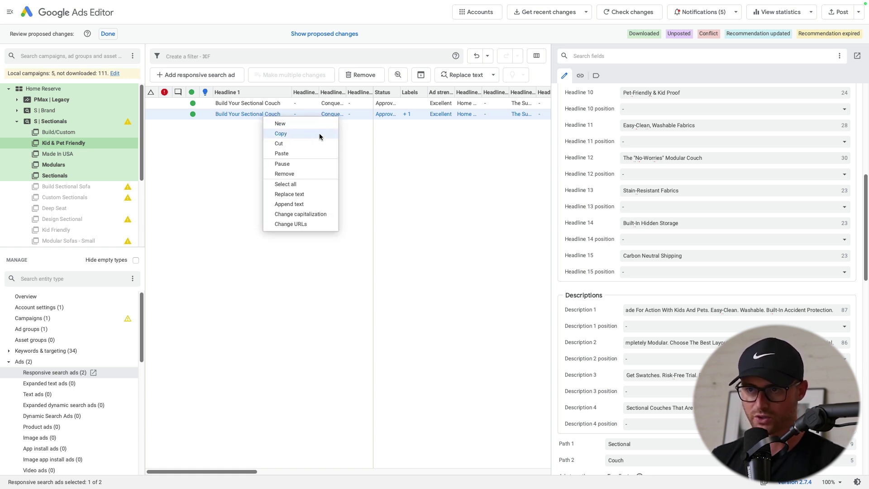
{"action": "left_click", "coordinate": [320, 134]}
{"action": "key", "text": "super+v"}
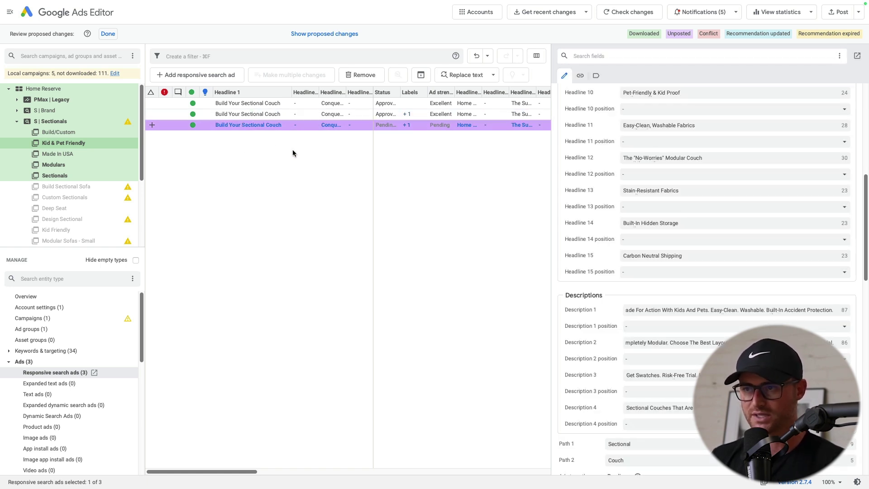
{"action": "scroll", "coordinate": [755, 169], "scroll_direction": "up", "scroll_amount": 8}
{"action": "scroll", "coordinate": [716, 142], "scroll_direction": "down", "scroll_amount": 3}
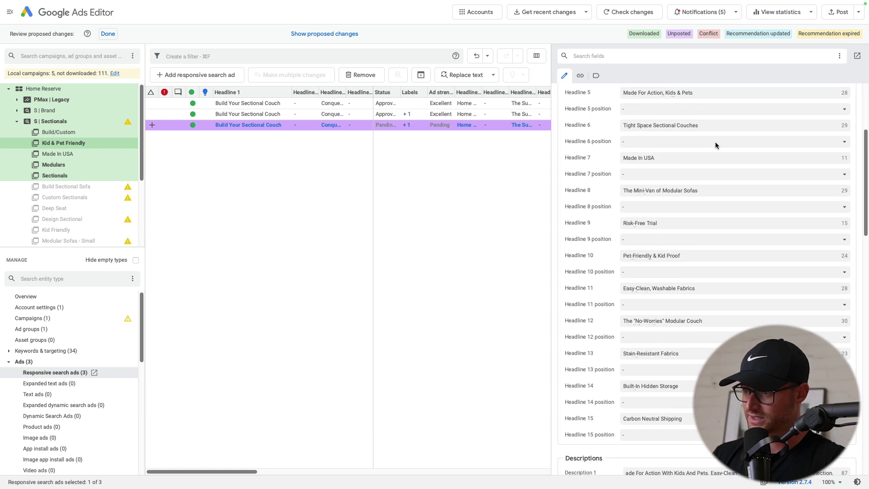
{"action": "scroll", "coordinate": [713, 142], "scroll_direction": "down", "scroll_amount": 5}
{"action": "scroll", "coordinate": [742, 230], "scroll_direction": "up", "scroll_amount": 8}
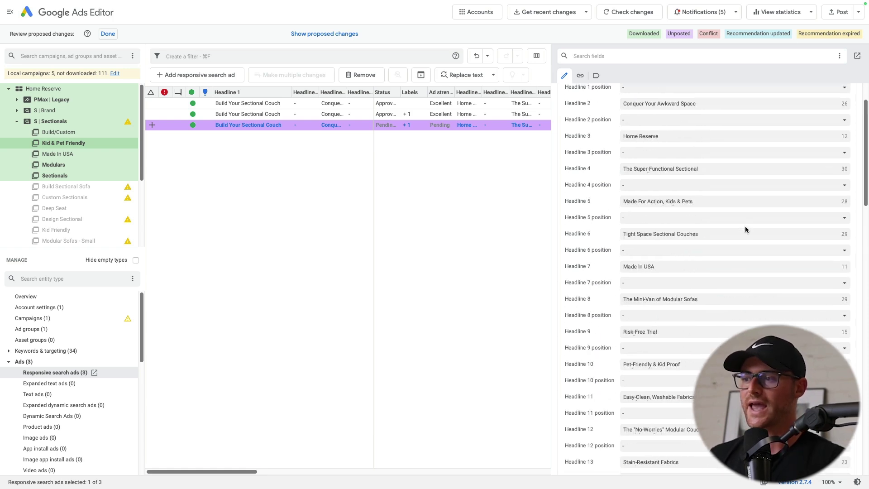
{"action": "scroll", "coordinate": [745, 222], "scroll_direction": "up", "scroll_amount": 3}
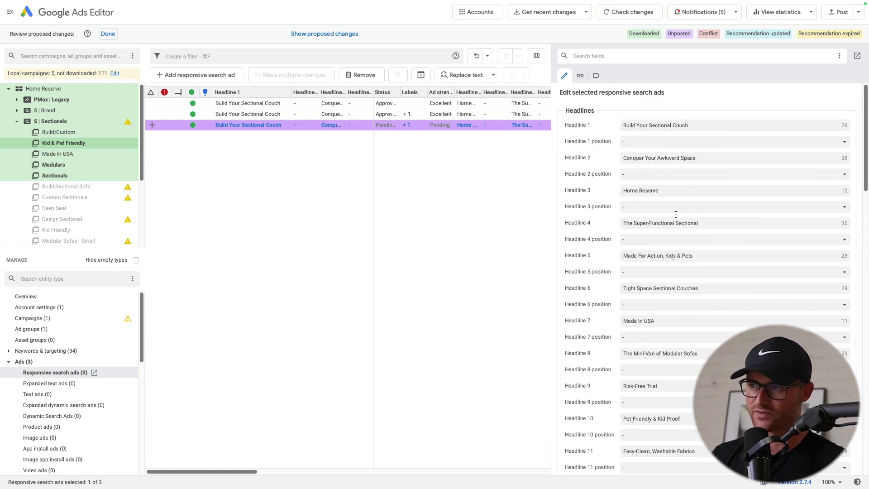
{"action": "scroll", "coordinate": [697, 226], "scroll_direction": "down", "scroll_amount": 3}
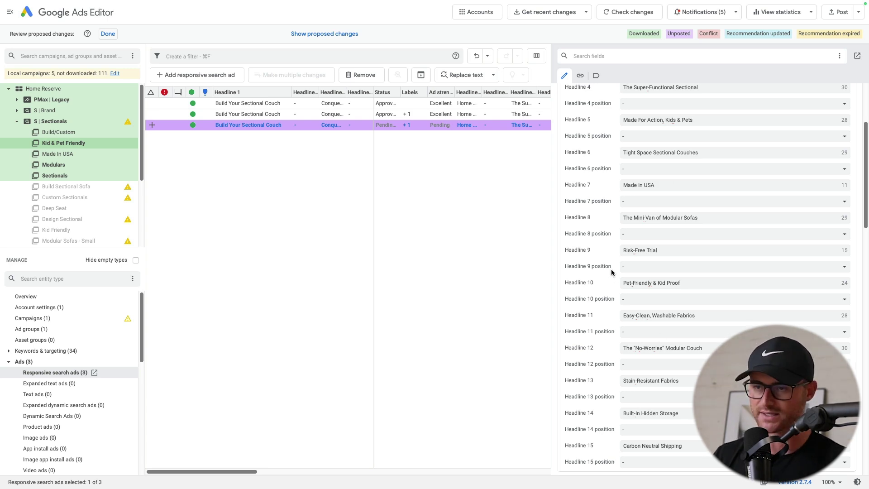
{"action": "scroll", "coordinate": [665, 275], "scroll_direction": "down", "scroll_amount": 1}
{"action": "scroll", "coordinate": [711, 254], "scroll_direction": "up", "scroll_amount": 2}
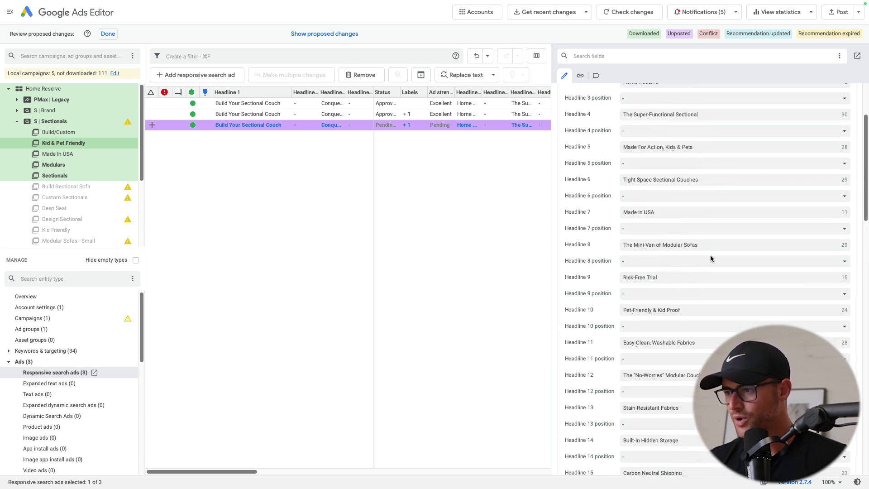
{"action": "scroll", "coordinate": [710, 255], "scroll_direction": "down", "scroll_amount": 2}
{"action": "left_click", "coordinate": [292, 128]}
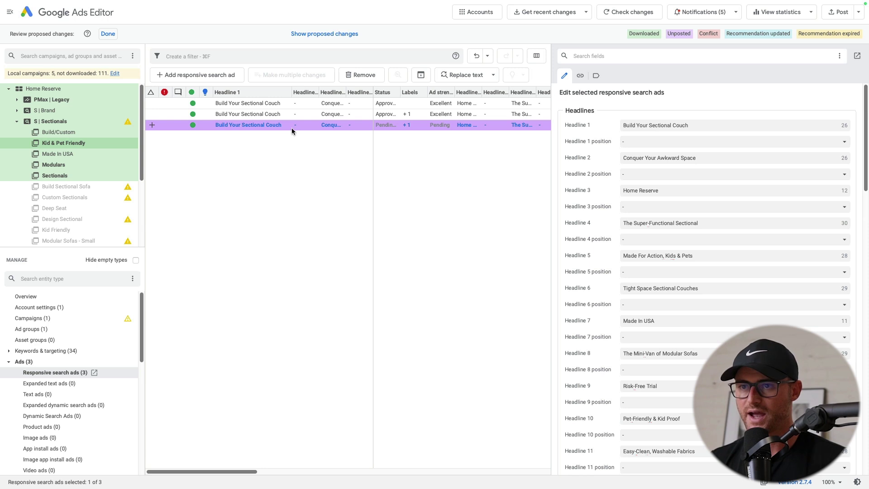
{"action": "right_click", "coordinate": [238, 128]}
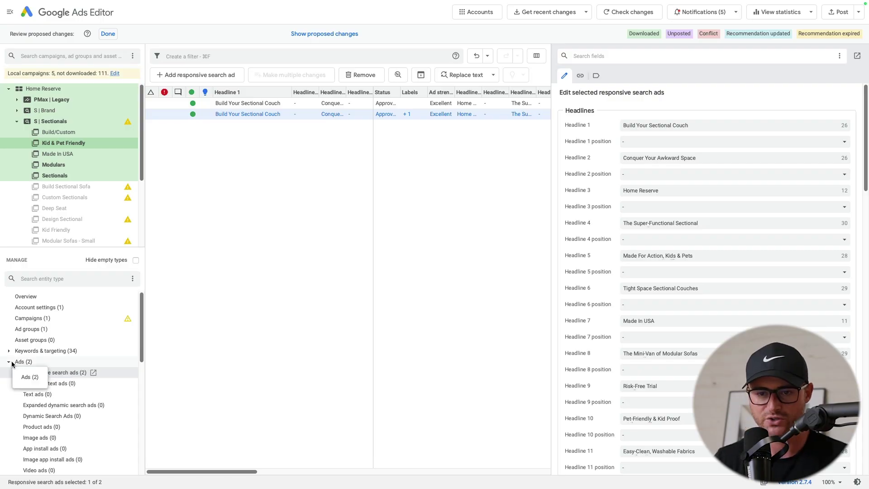
Switch the Manage view from Ads to Keywords (18), then collapse Keywords & targeting.
{"action": "left_click", "coordinate": [12, 363]}
{"action": "left_click", "coordinate": [29, 352]}
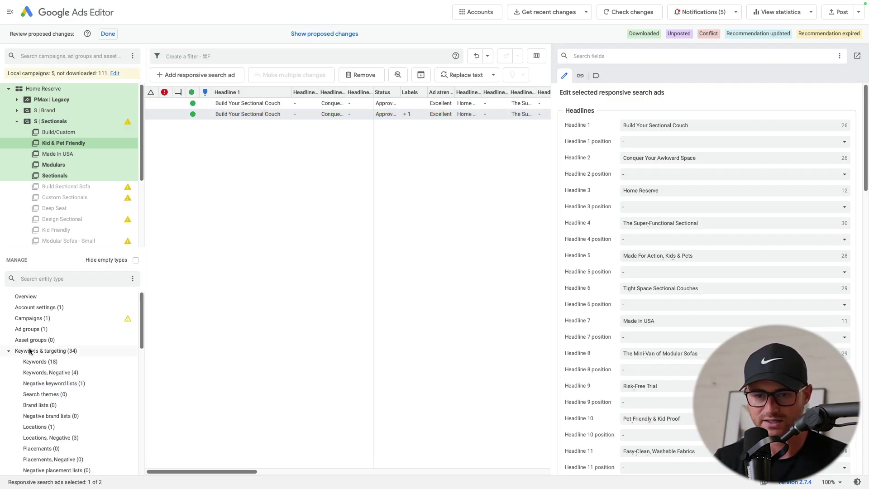
{"action": "left_click", "coordinate": [64, 364]}
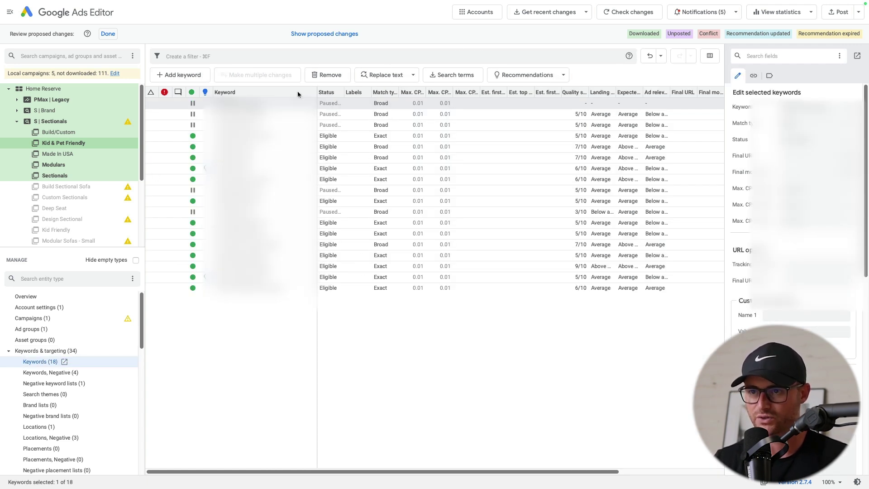
{"action": "scroll", "coordinate": [86, 349], "scroll_direction": "down", "scroll_amount": 3}
{"action": "scroll", "coordinate": [59, 335], "scroll_direction": "up", "scroll_amount": 3}
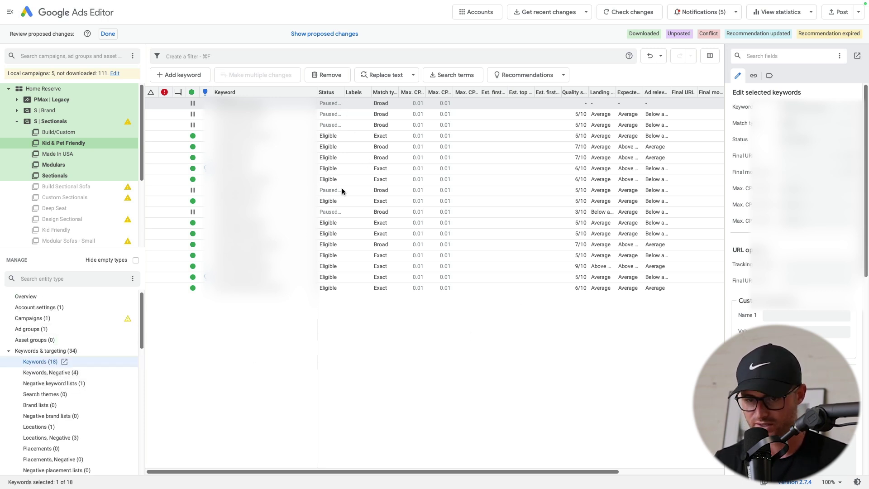
{"action": "left_click", "coordinate": [7, 351]}
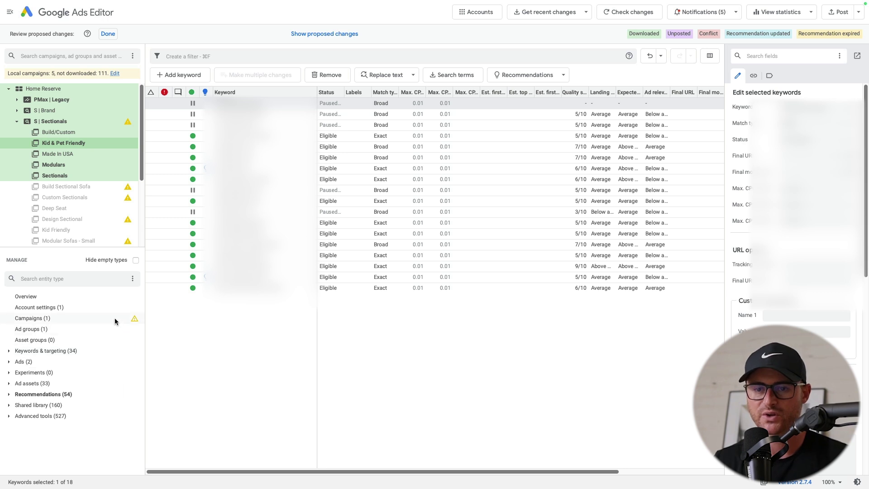
Select S | Sectionals, compare the Home Again campaign's keywords, and return to S | Sectionals.
{"action": "left_click", "coordinate": [17, 121]}
{"action": "left_click", "coordinate": [73, 132]}
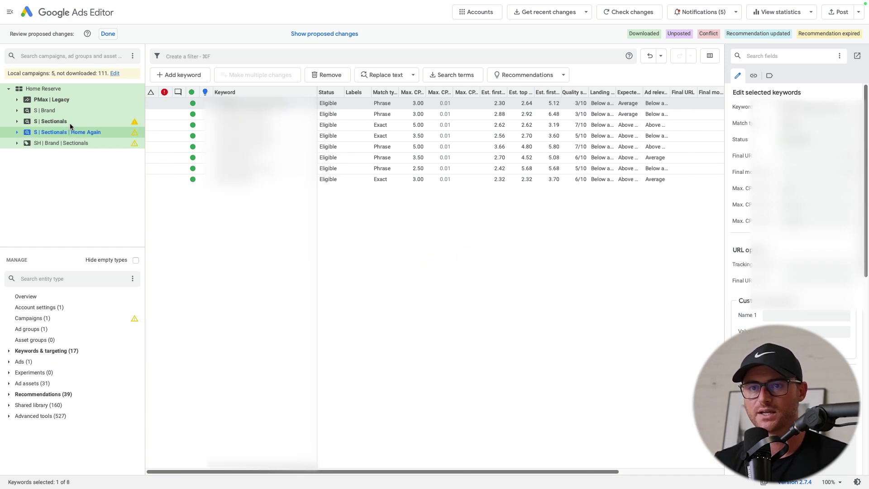
{"action": "left_click", "coordinate": [69, 123]}
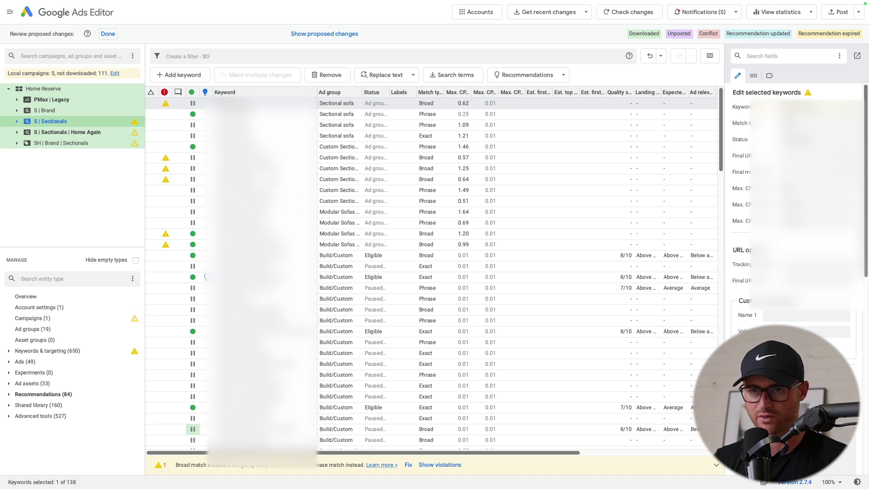
{"action": "scroll", "coordinate": [430, 271], "scroll_direction": "down", "scroll_amount": 10}
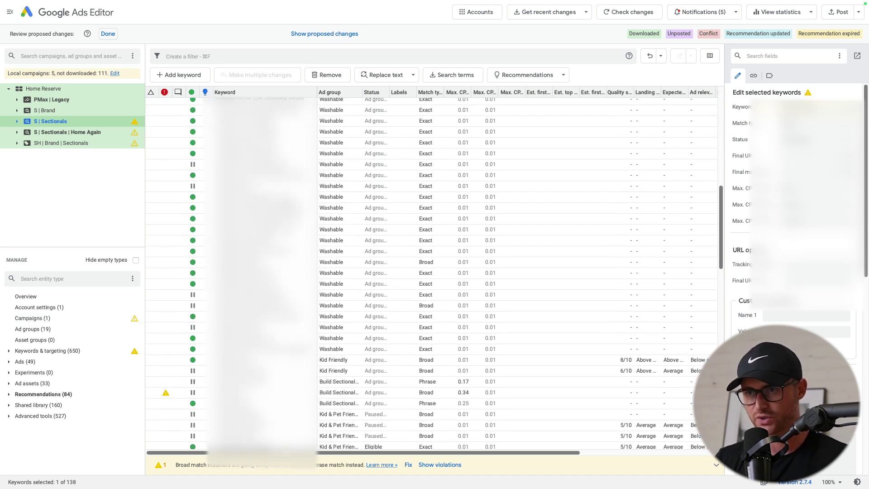
{"action": "scroll", "coordinate": [430, 272], "scroll_direction": "up", "scroll_amount": 10}
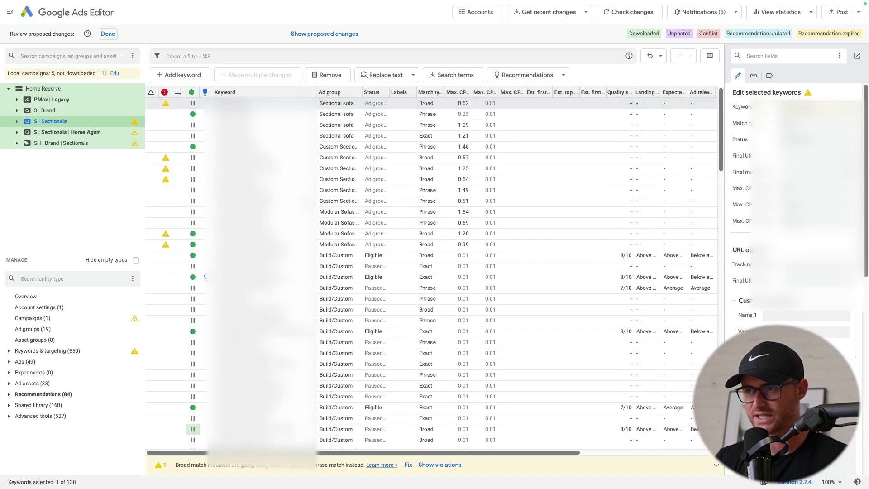
{"action": "left_click", "coordinate": [433, 441]}
{"action": "left_click_drag", "start_coordinate": [384, 471], "coordinate": [520, 471]}
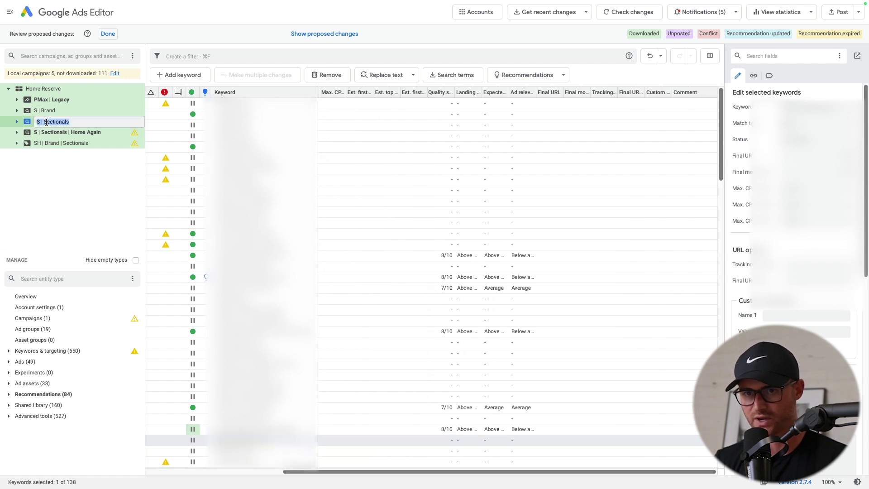
{"action": "left_click", "coordinate": [72, 131]}
{"action": "key", "text": "Up"}
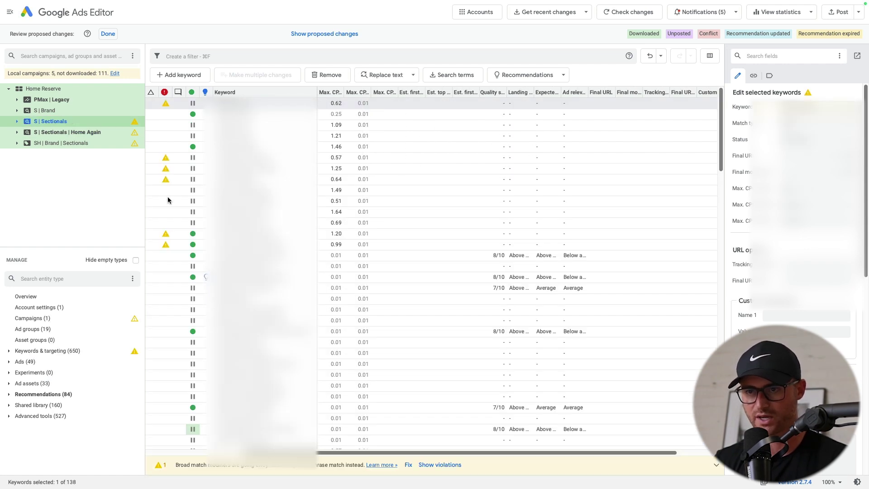
List the campaign's 138 keywords, then view its targeted locations.
{"action": "left_click", "coordinate": [9, 349]}
{"action": "left_click", "coordinate": [43, 363]}
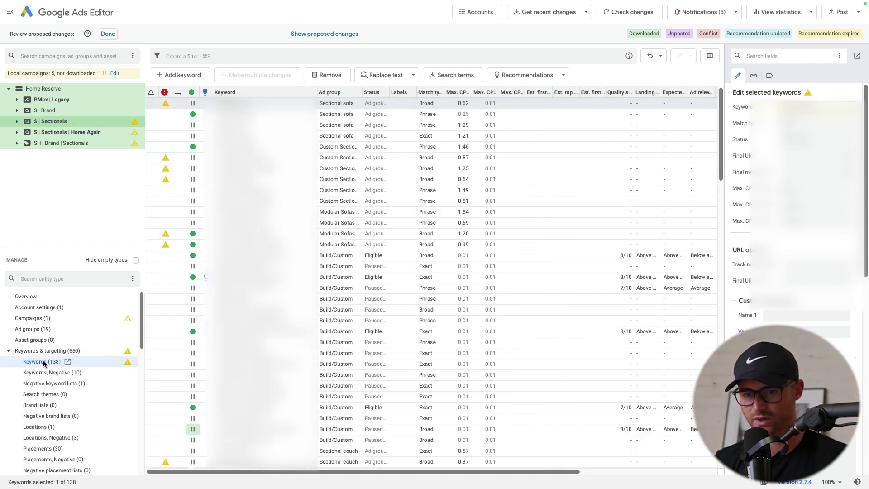
{"action": "scroll", "coordinate": [320, 168], "scroll_direction": "up", "scroll_amount": 15}
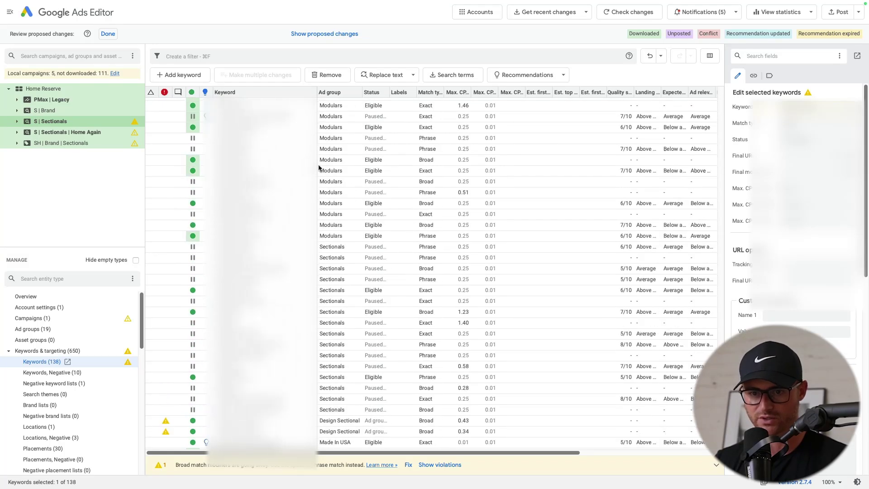
{"action": "left_click", "coordinate": [67, 429]}
{"action": "scroll", "coordinate": [82, 421], "scroll_direction": "down", "scroll_amount": 10}
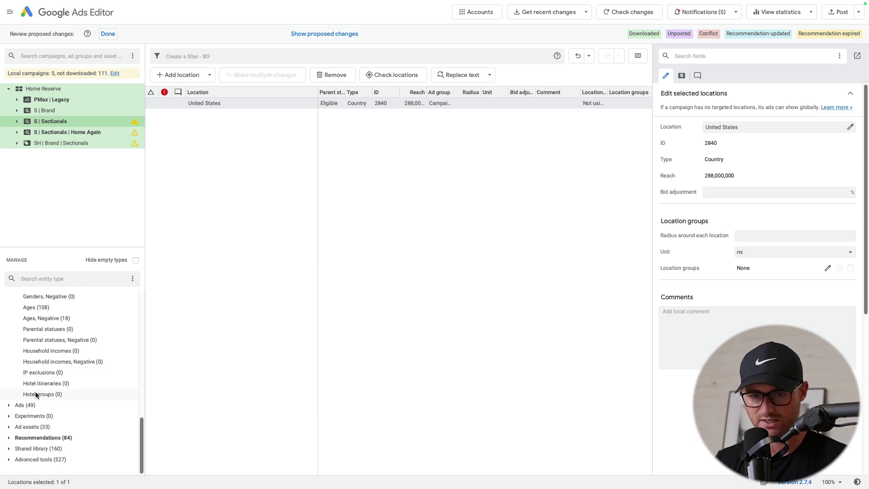
Show the campaign's 48 responsive search ads, collapse the tree, and view Campaigns (1) settings.
{"action": "left_click", "coordinate": [9, 405]}
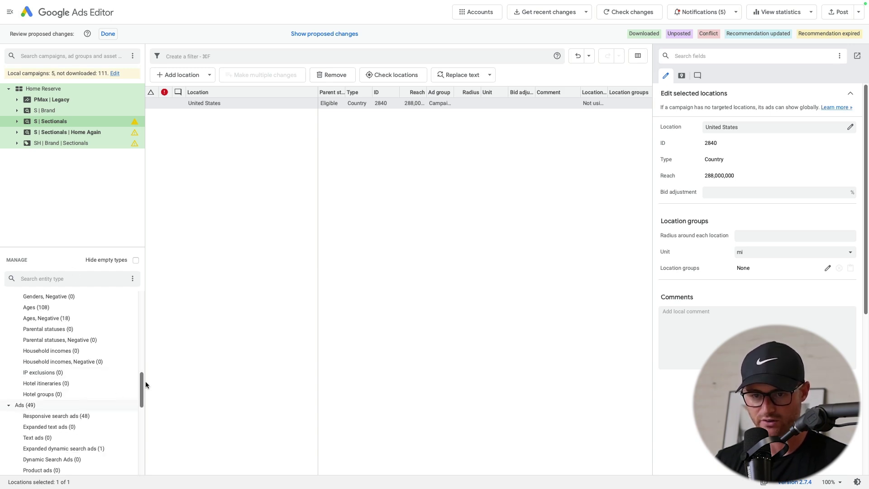
{"action": "left_click", "coordinate": [56, 416]}
{"action": "scroll", "coordinate": [80, 317], "scroll_direction": "up", "scroll_amount": 10}
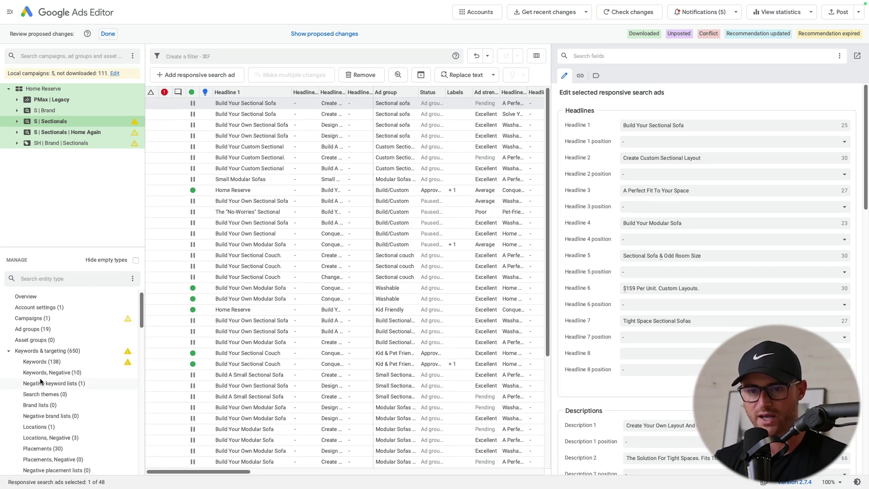
{"action": "left_click", "coordinate": [8, 351]}
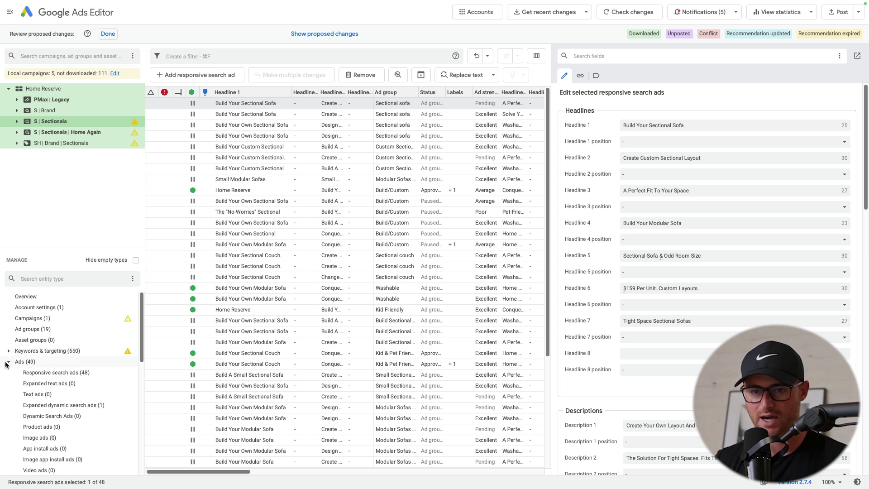
{"action": "left_click", "coordinate": [9, 362]}
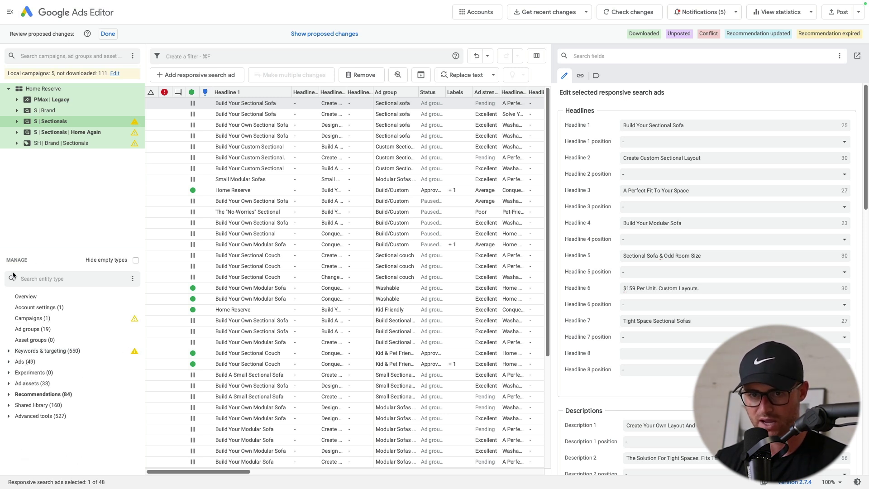
{"action": "left_click", "coordinate": [40, 319]}
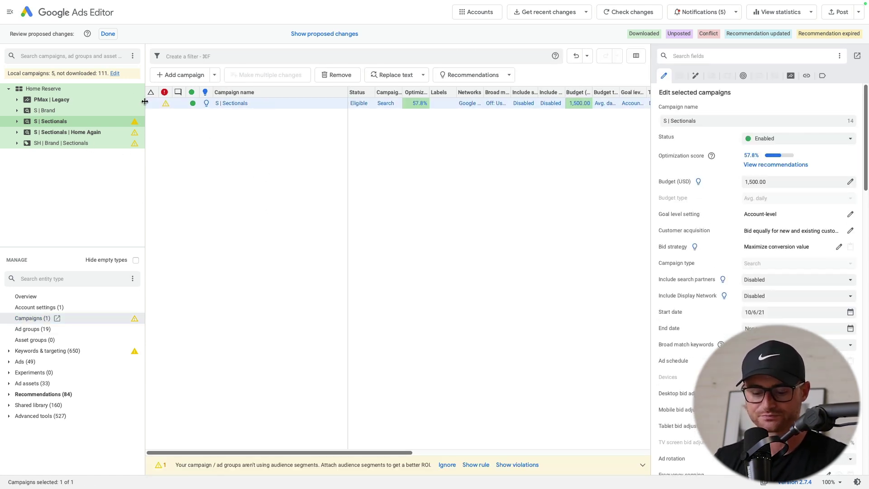
Paste a copy of the S | Sectionals campaign and name it 'S | Sectionals | Deep Seat Only'.
{"action": "key", "text": "super+v"}
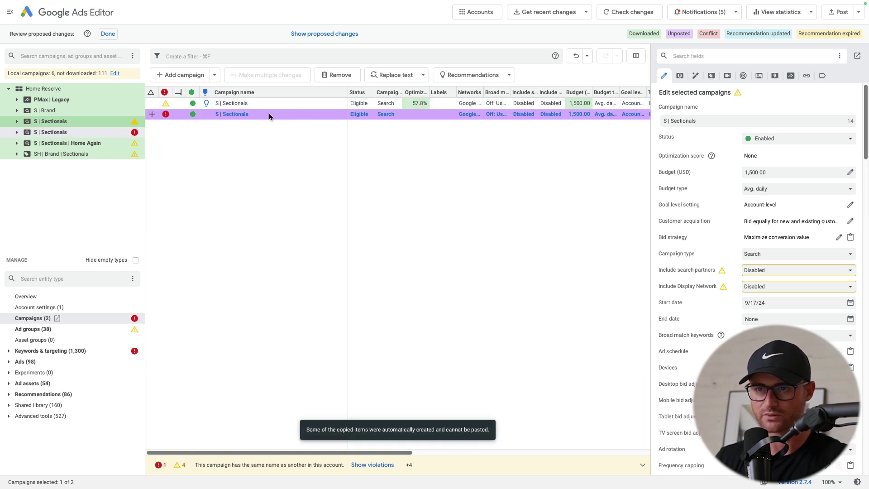
{"action": "left_click", "coordinate": [277, 115]}
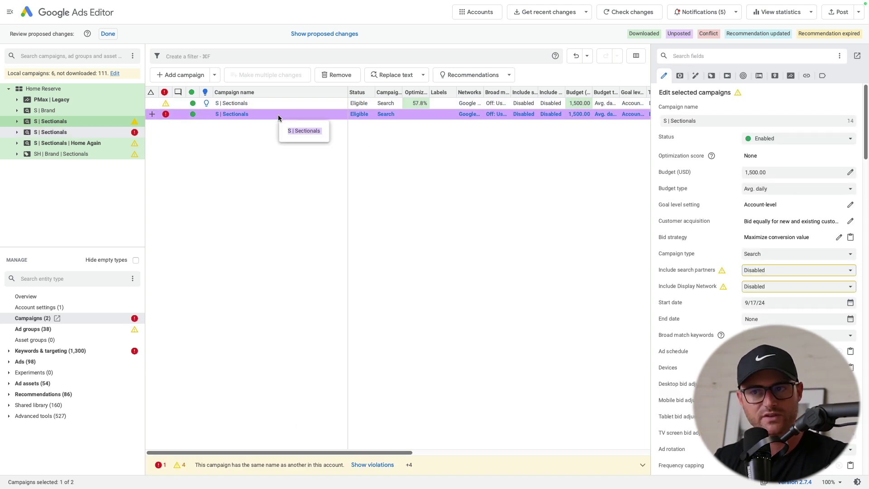
{"action": "left_click", "coordinate": [270, 115]}
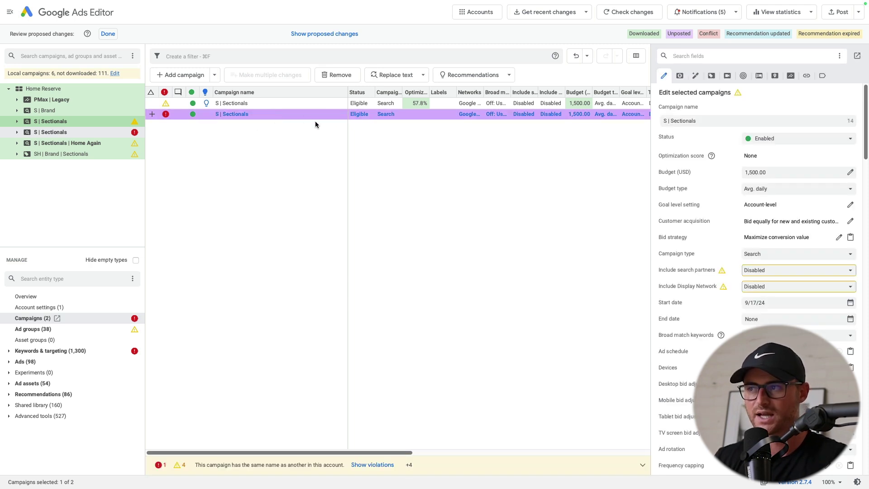
{"action": "left_click", "coordinate": [719, 120]}
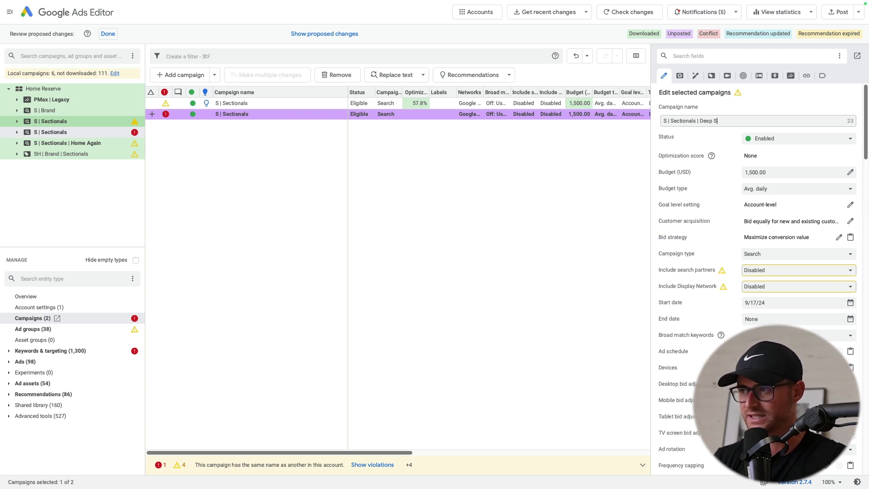
{"action": "type", "text": "Only"}
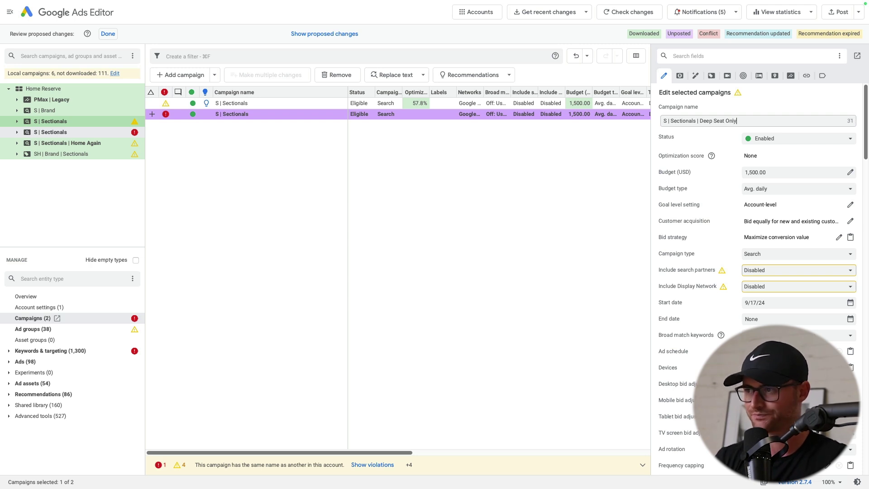
{"action": "left_click", "coordinate": [276, 205]}
{"action": "left_click", "coordinate": [262, 117]}
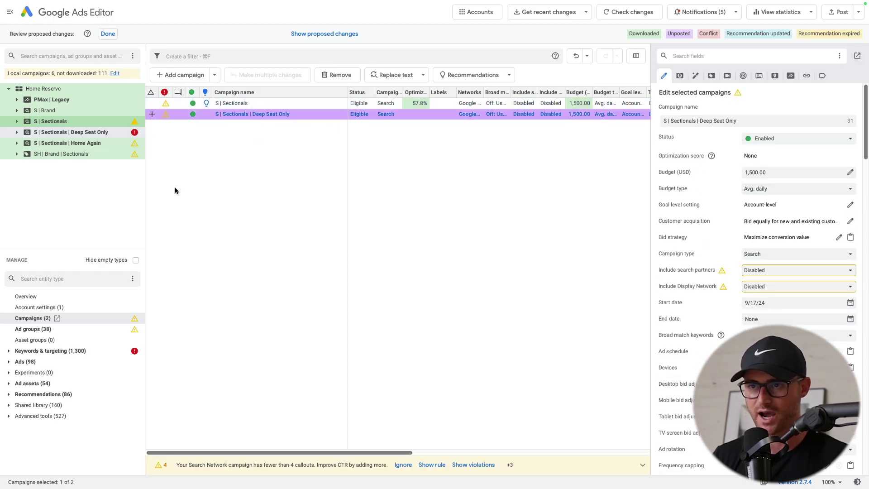
Select all 19 ad groups copied into Deep Seat Only and delete them.
{"action": "left_click", "coordinate": [38, 132]}
{"action": "left_click", "coordinate": [17, 131]}
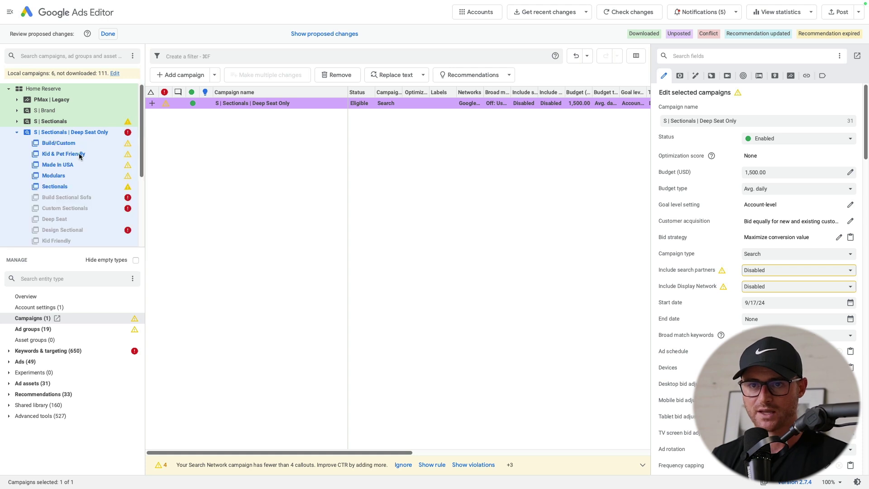
{"action": "scroll", "coordinate": [74, 143], "scroll_direction": "down", "scroll_amount": 1}
{"action": "scroll", "coordinate": [72, 146], "scroll_direction": "up", "scroll_amount": 1}
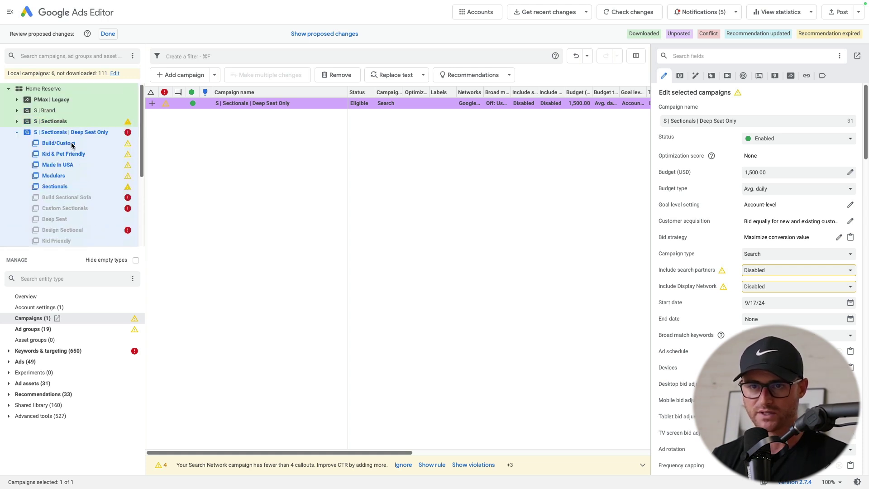
{"action": "left_click", "coordinate": [32, 329]}
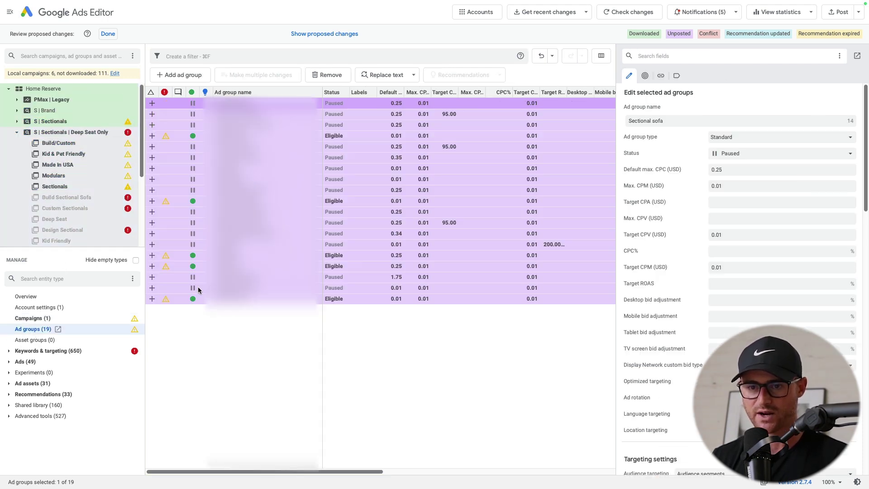
{"action": "left_click", "coordinate": [262, 190]}
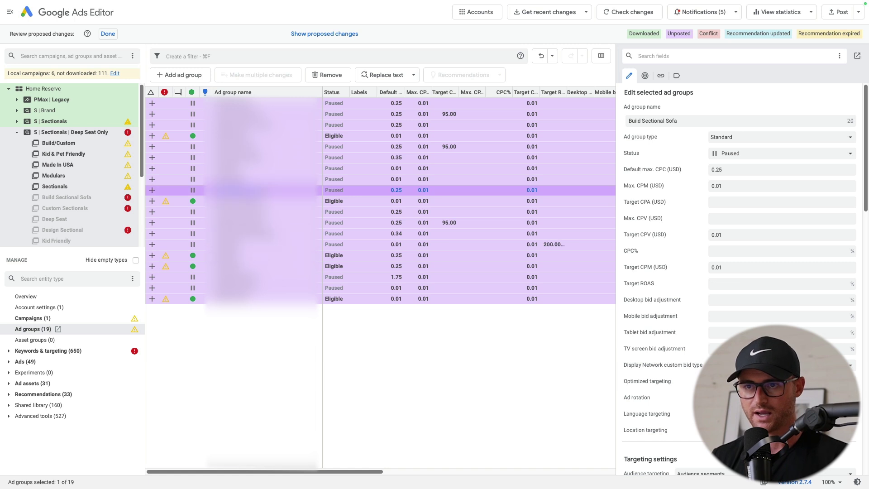
{"action": "key", "text": "super+a"}
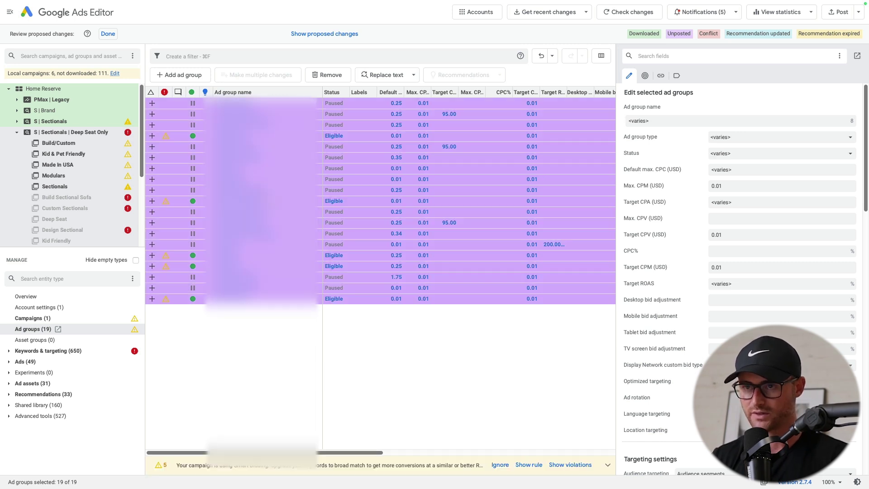
{"action": "key", "text": "BackSpace"}
{"action": "left_click", "coordinate": [53, 132]}
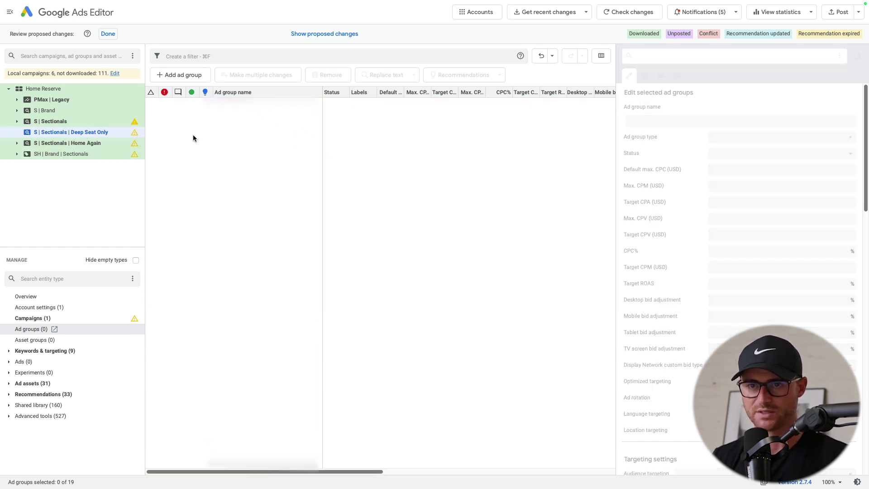
Review the Deep Seat Only campaign's negative keywords and attached negative keyword lists.
{"action": "left_click", "coordinate": [50, 351]}
{"action": "left_click", "coordinate": [76, 372]}
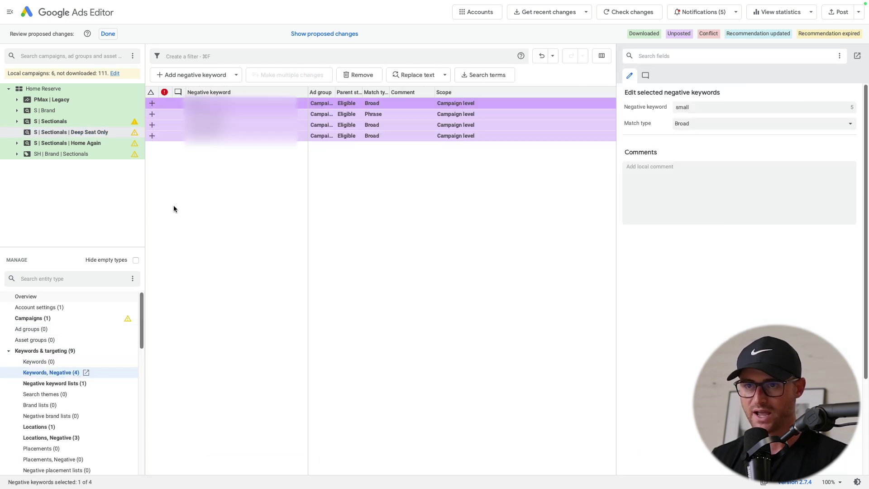
{"action": "left_click", "coordinate": [218, 167]}
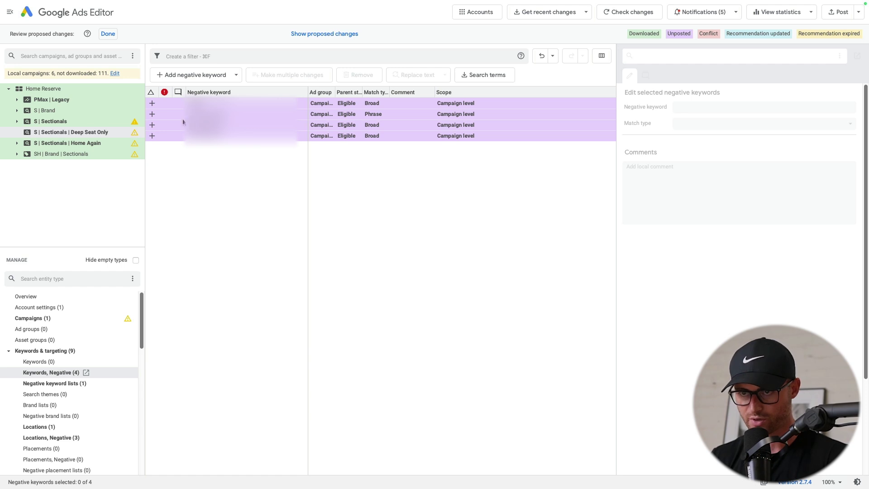
{"action": "left_click", "coordinate": [66, 385]}
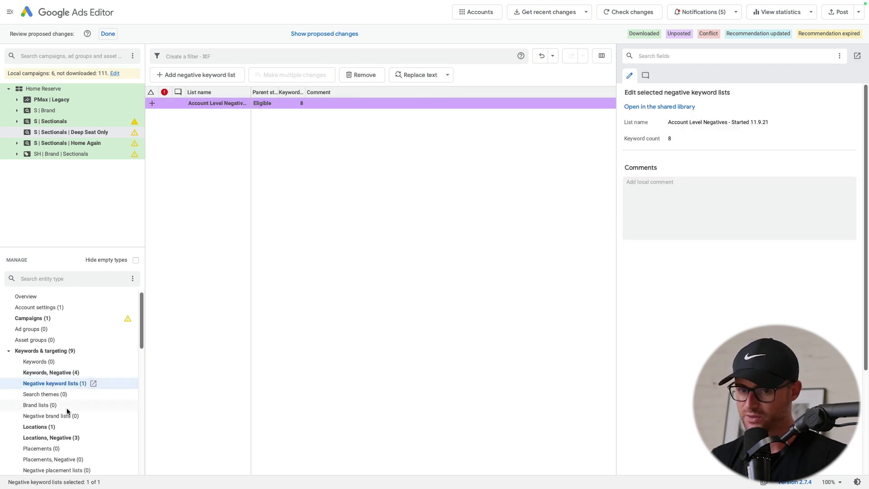
{"action": "scroll", "coordinate": [63, 398], "scroll_direction": "down", "scroll_amount": 3}
Check the campaign's United States location target, then list its five enabled sitelinks.
{"action": "left_click", "coordinate": [60, 362]}
{"action": "scroll", "coordinate": [90, 338], "scroll_direction": "down", "scroll_amount": 9}
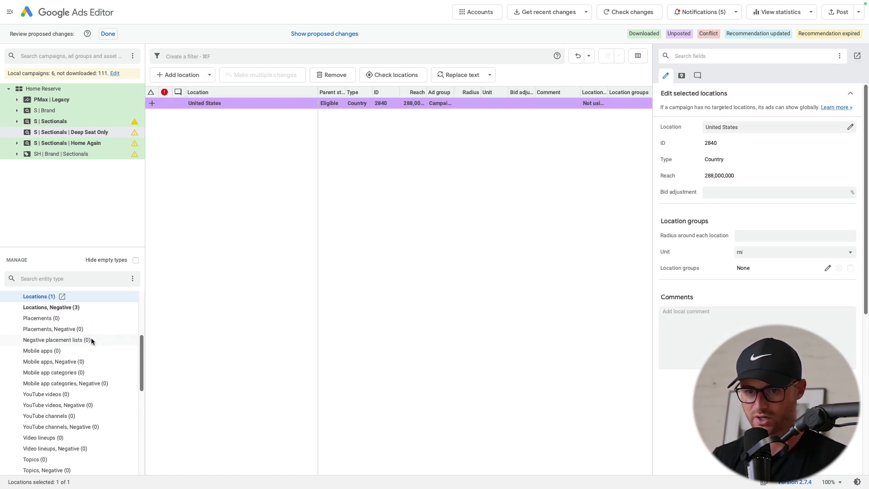
{"action": "scroll", "coordinate": [96, 340], "scroll_direction": "down", "scroll_amount": 10}
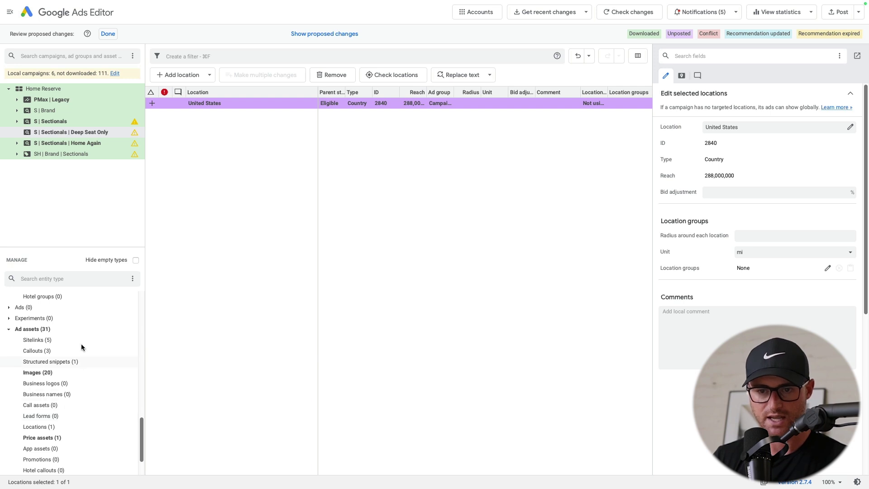
{"action": "scroll", "coordinate": [96, 365], "scroll_direction": "down", "scroll_amount": 2}
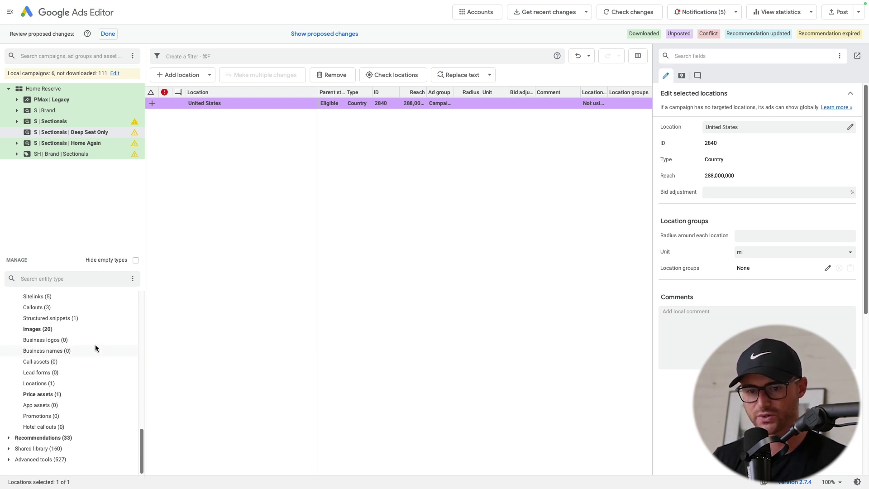
{"action": "scroll", "coordinate": [29, 383], "scroll_direction": "up", "scroll_amount": 5}
{"action": "left_click", "coordinate": [33, 394]}
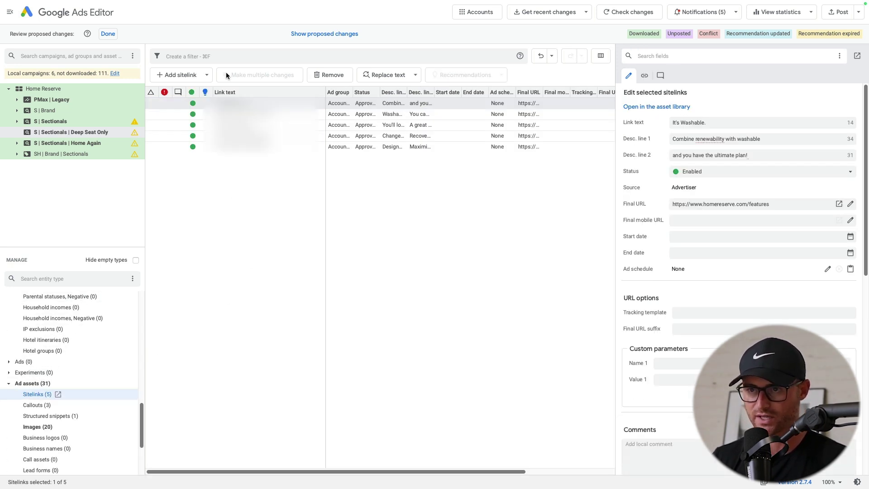
{"action": "scroll", "coordinate": [9, 441], "scroll_direction": "down", "scroll_amount": 5}
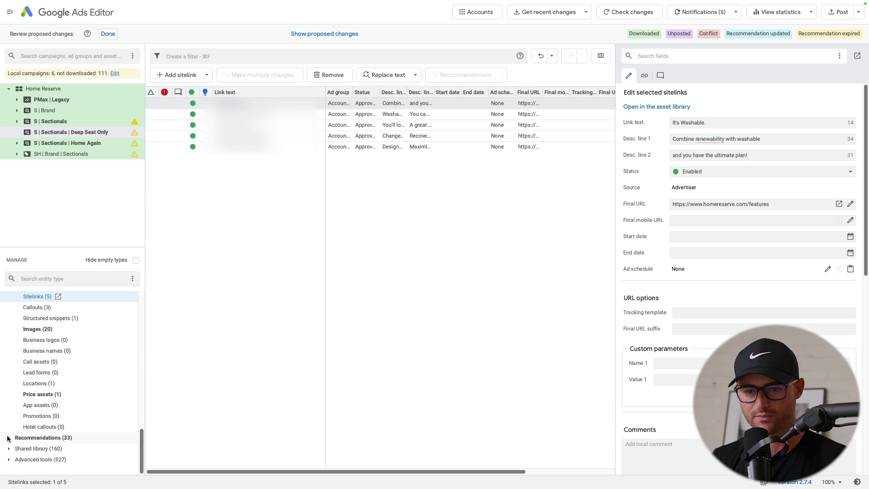
{"action": "scroll", "coordinate": [48, 423], "scroll_direction": "up", "scroll_amount": 15}
{"action": "scroll", "coordinate": [48, 422], "scroll_direction": "up", "scroll_amount": 3}
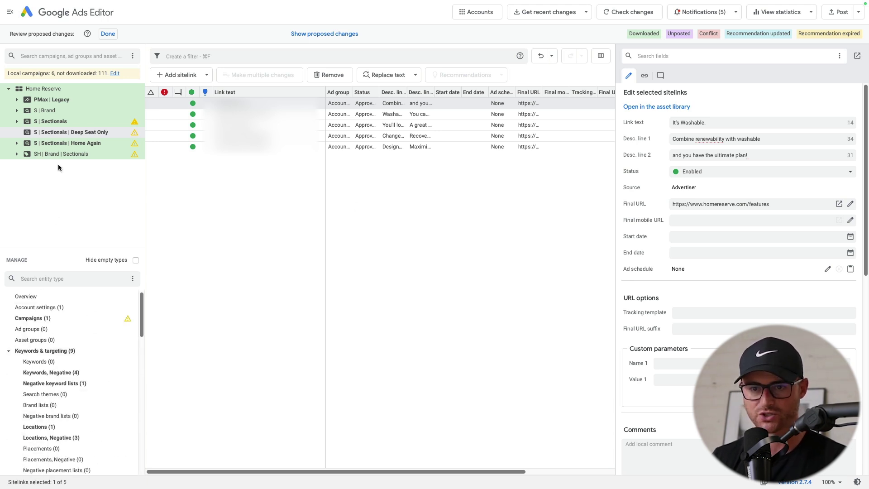
Inspect Deep Seat Only's budget, Maximize conversion value bidding, networks and -100 tablet adjustment.
{"action": "left_click", "coordinate": [66, 131]}
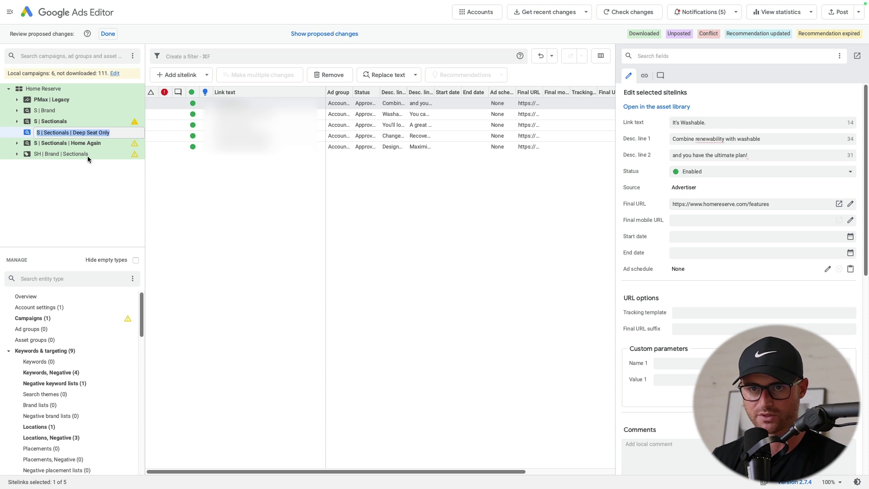
{"action": "key", "text": "Escape"}
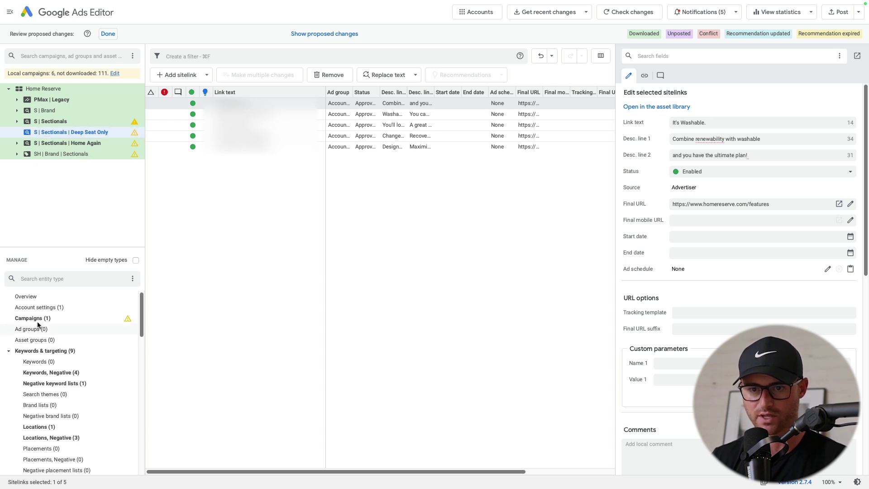
{"action": "left_click", "coordinate": [37, 319]}
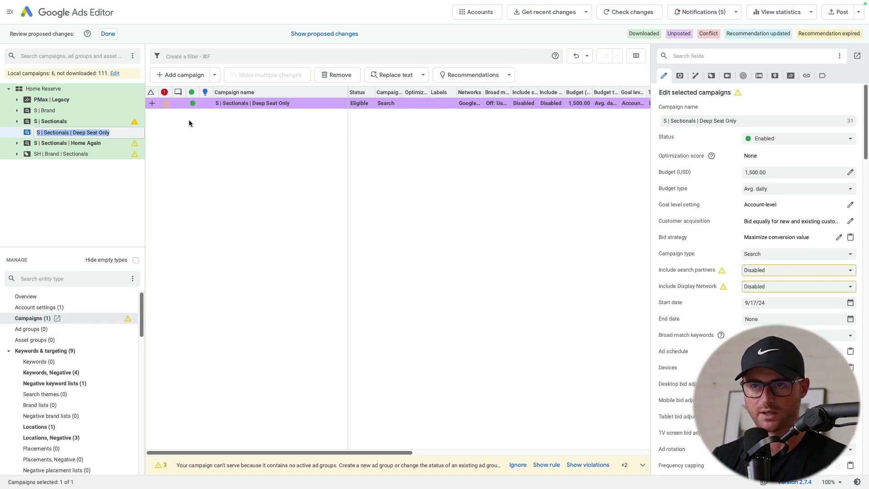
{"action": "left_click", "coordinate": [188, 137]}
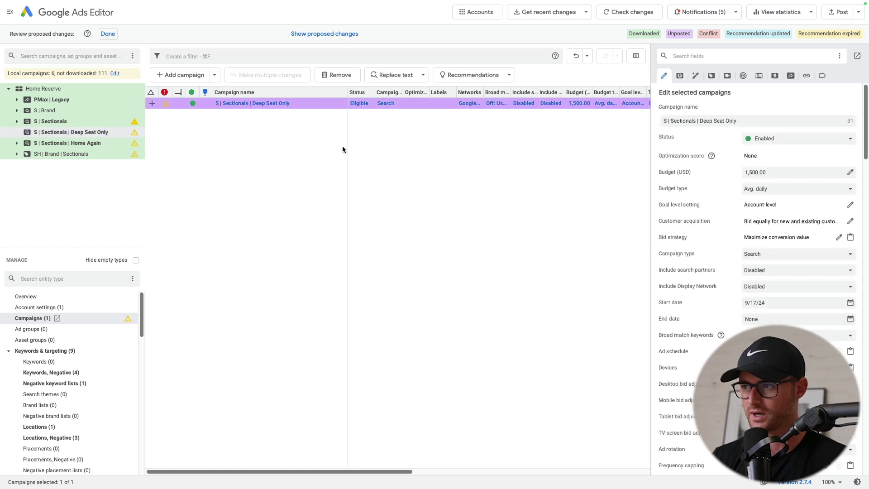
{"action": "left_click", "coordinate": [297, 105]}
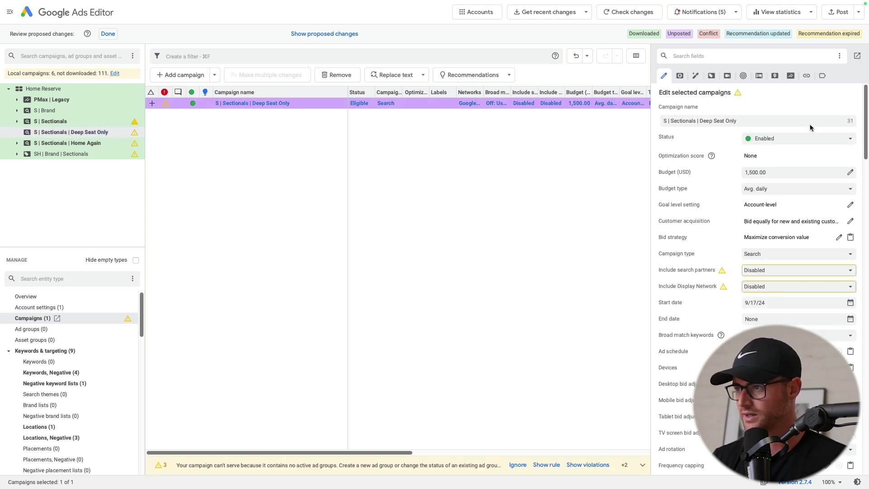
{"action": "left_click", "coordinate": [789, 169]}
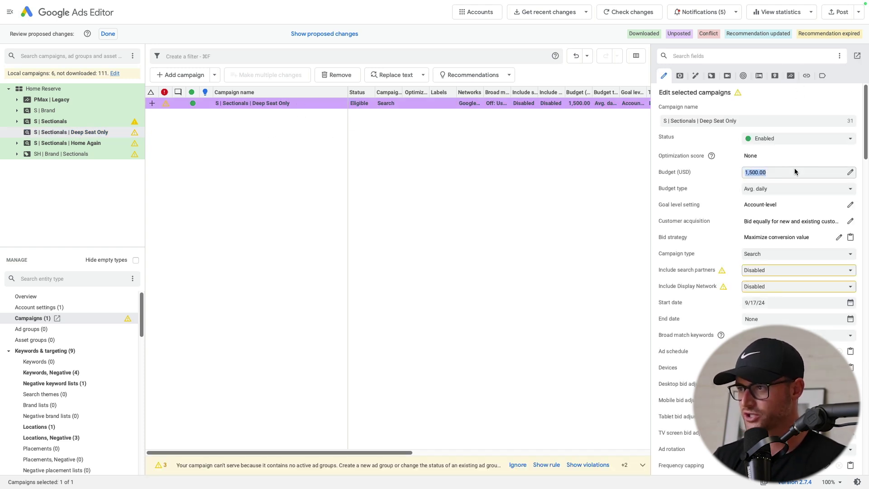
{"action": "scroll", "coordinate": [744, 190], "scroll_direction": "down", "scroll_amount": 3}
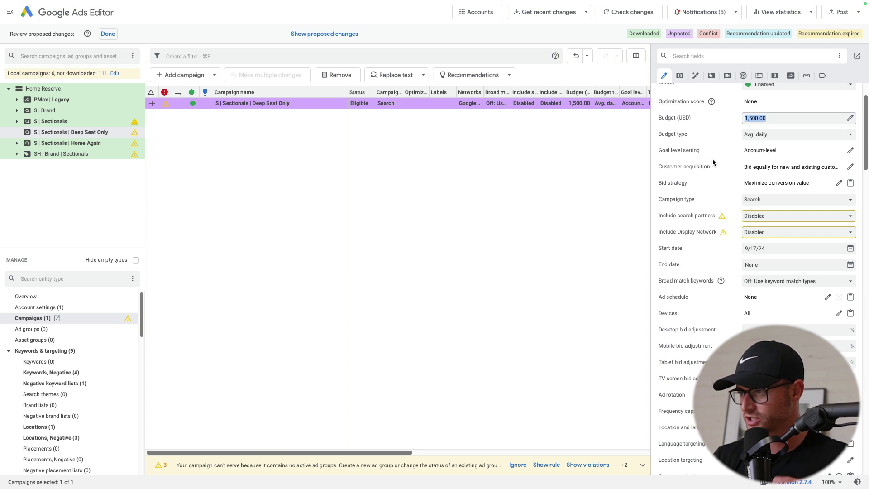
{"action": "left_click_drag", "start_coordinate": [748, 184], "coordinate": [810, 184]}
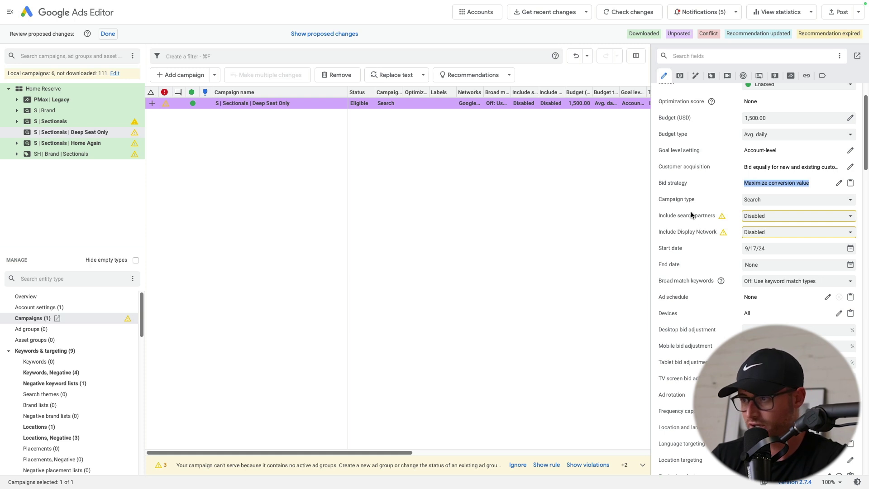
{"action": "scroll", "coordinate": [775, 235], "scroll_direction": "down", "scroll_amount": 7}
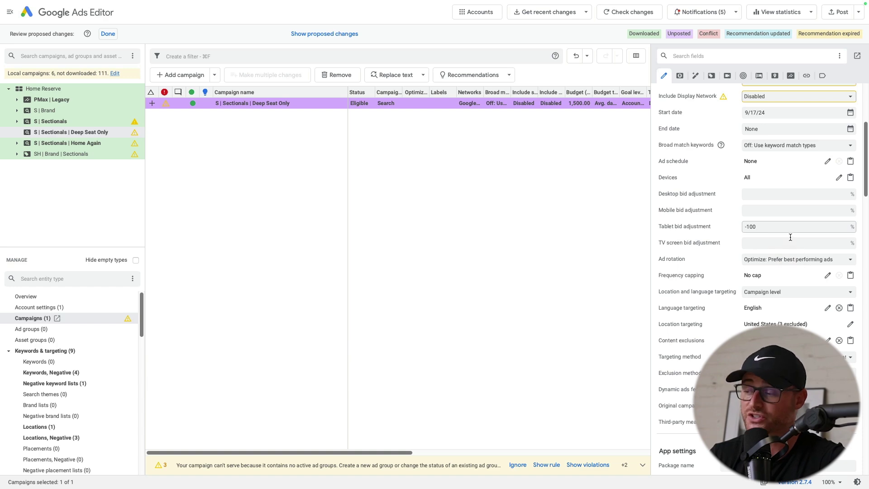
{"action": "scroll", "coordinate": [724, 217], "scroll_direction": "down", "scroll_amount": 10}
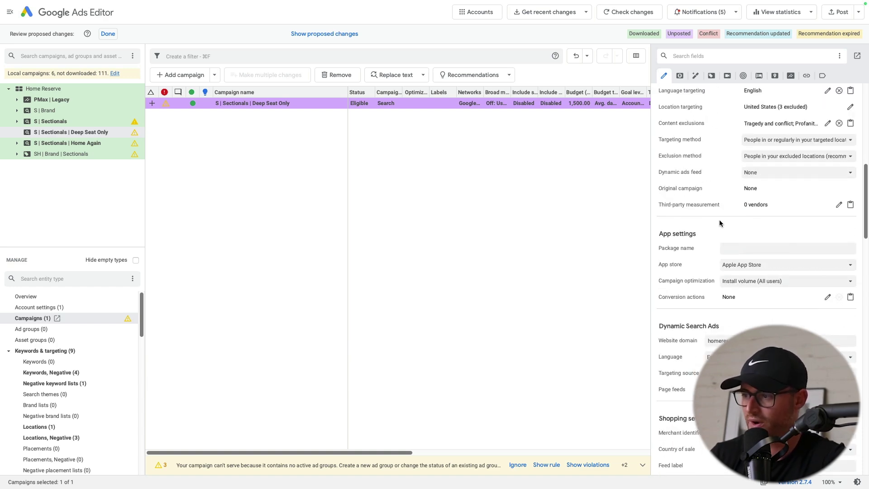
{"action": "scroll", "coordinate": [720, 221], "scroll_direction": "up", "scroll_amount": 17}
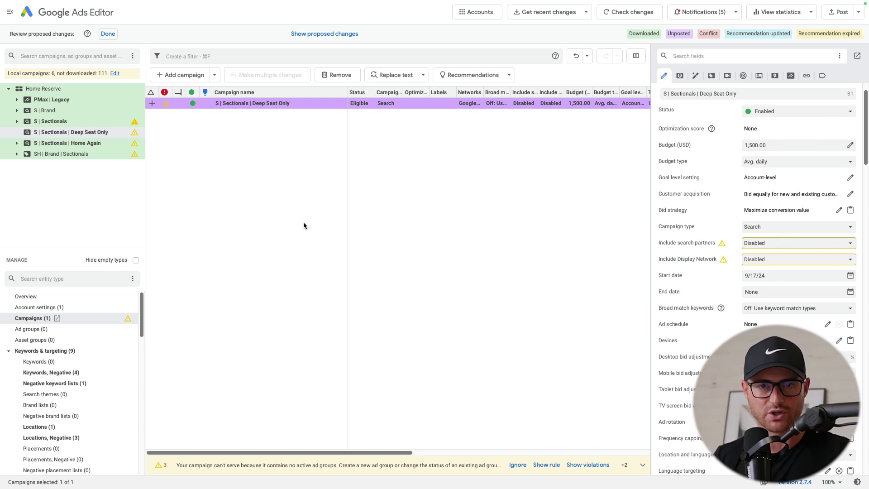
Create a new ad group in Deep Seat Only named 'Deep Seat Sectional'.
{"action": "left_click", "coordinate": [64, 328]}
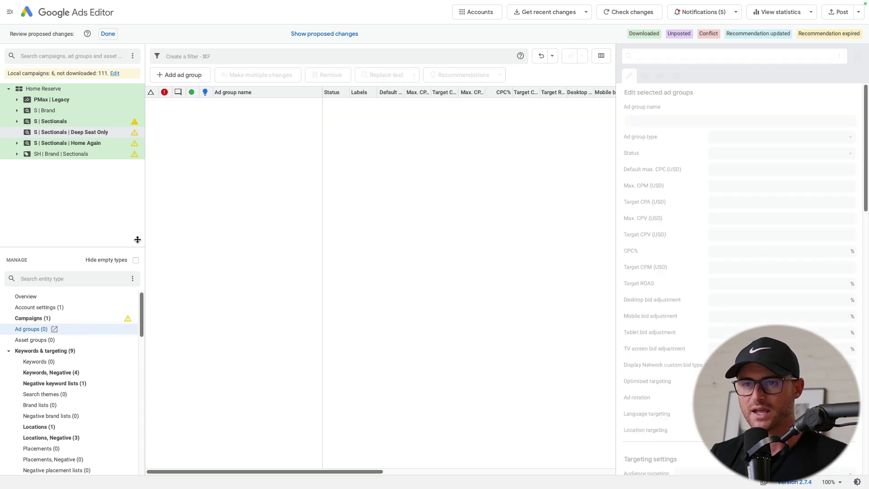
{"action": "left_click", "coordinate": [171, 77]}
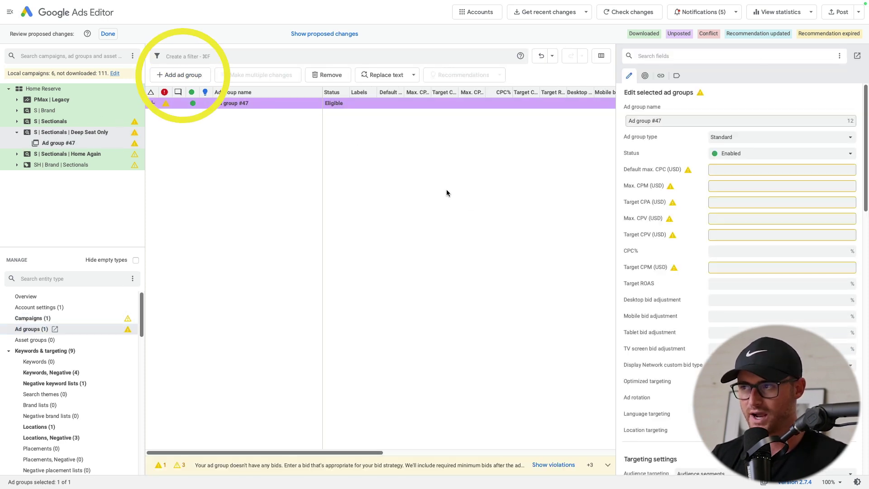
{"action": "triple_click", "coordinate": [659, 120]}
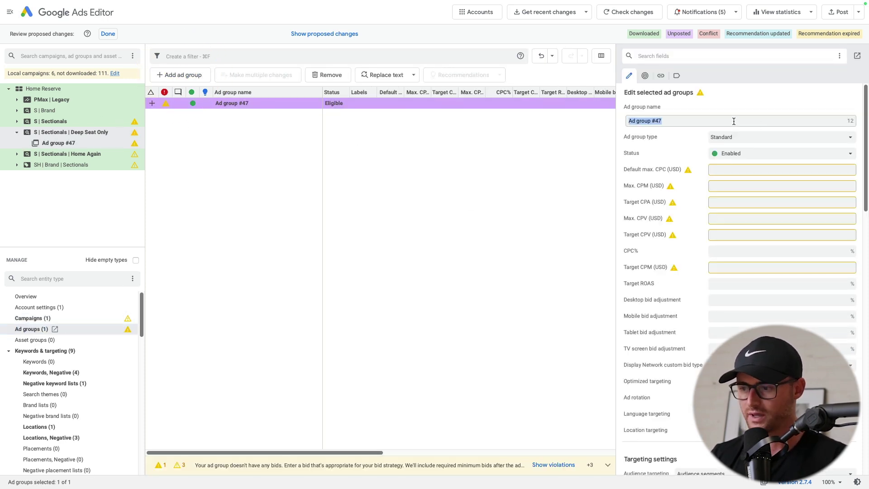
{"action": "type", "text": "Deep Seat Sectional"}
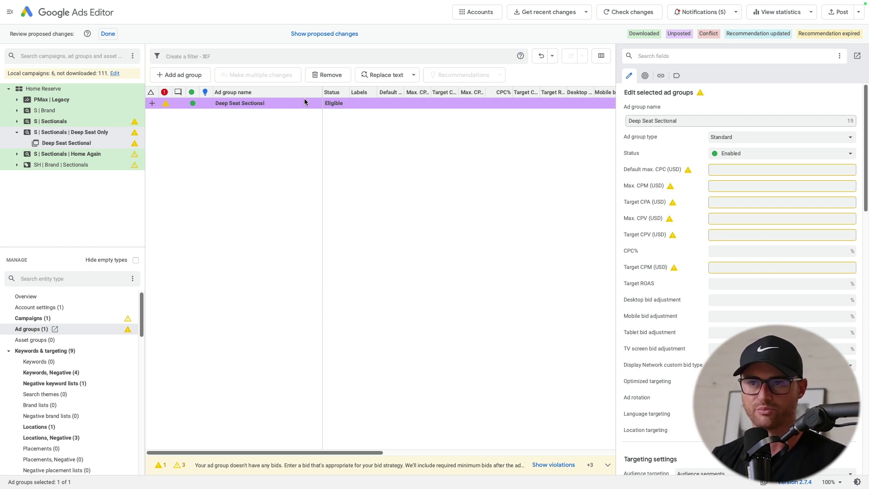
{"action": "left_click", "coordinate": [230, 117]}
{"action": "left_click", "coordinate": [234, 103]}
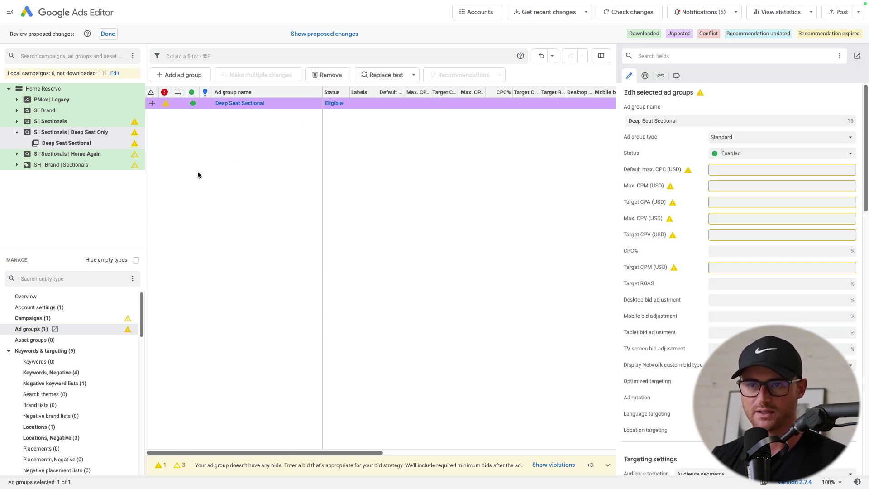
Add the keyword 'deep seat sectional' to the ad group with Exact match type.
{"action": "left_click", "coordinate": [63, 365]}
{"action": "left_click", "coordinate": [172, 73]}
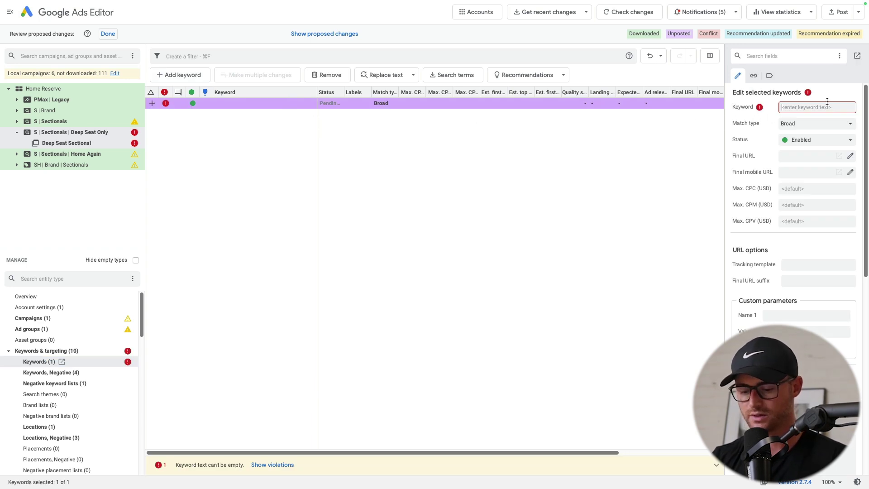
{"action": "type", "text": "deep seat sectional"}
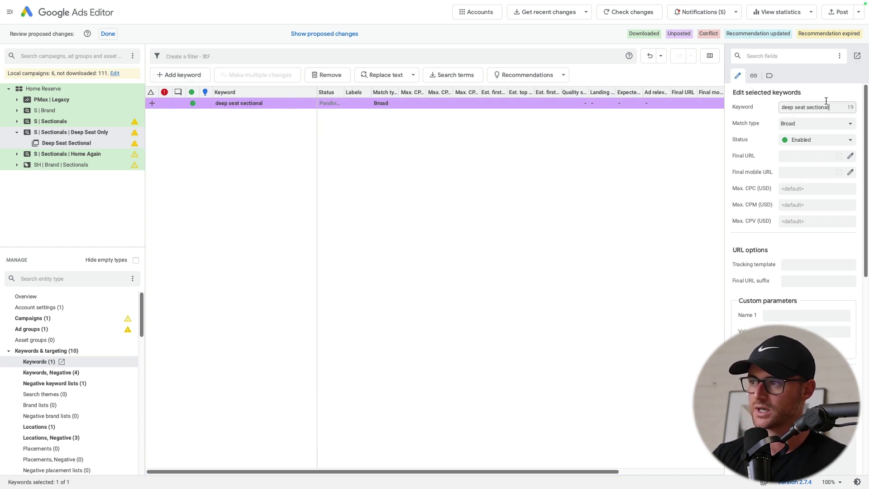
{"action": "left_click", "coordinate": [803, 124]}
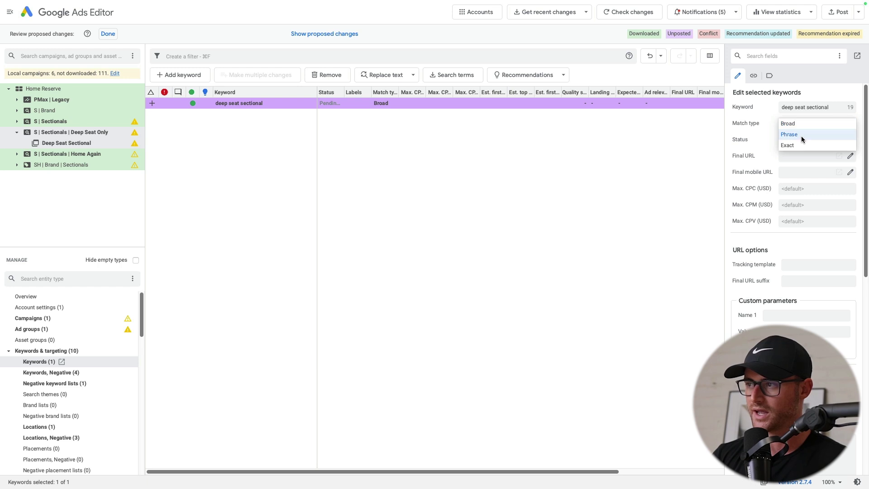
{"action": "left_click", "coordinate": [798, 146]}
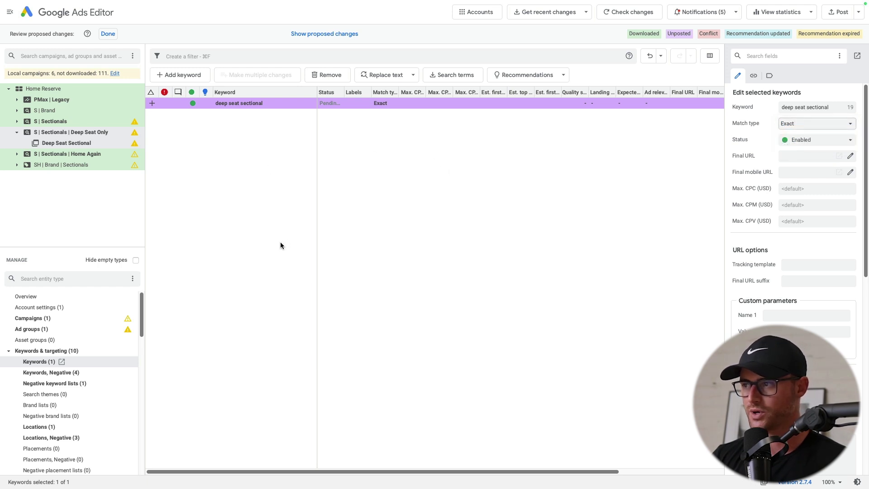
Find and copy the Home Reserve responsive search ad in S | Sectionals > Build/Custom.
{"action": "scroll", "coordinate": [70, 387], "scroll_direction": "down", "scroll_amount": 1}
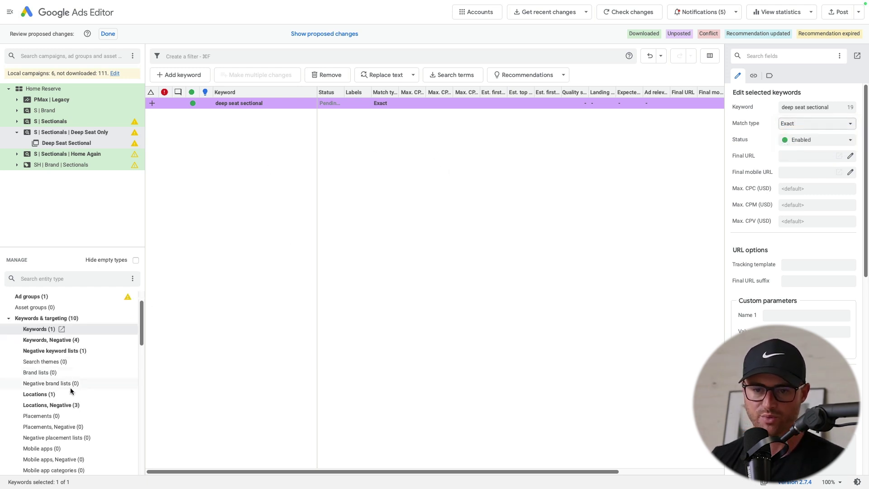
{"action": "scroll", "coordinate": [59, 403], "scroll_direction": "down", "scroll_amount": 5}
{"action": "scroll", "coordinate": [61, 394], "scroll_direction": "down", "scroll_amount": 5}
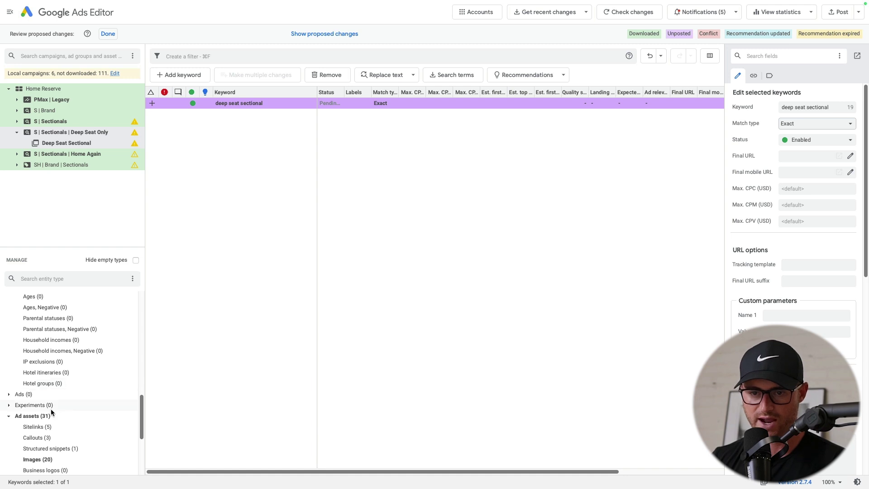
{"action": "left_click", "coordinate": [39, 397]}
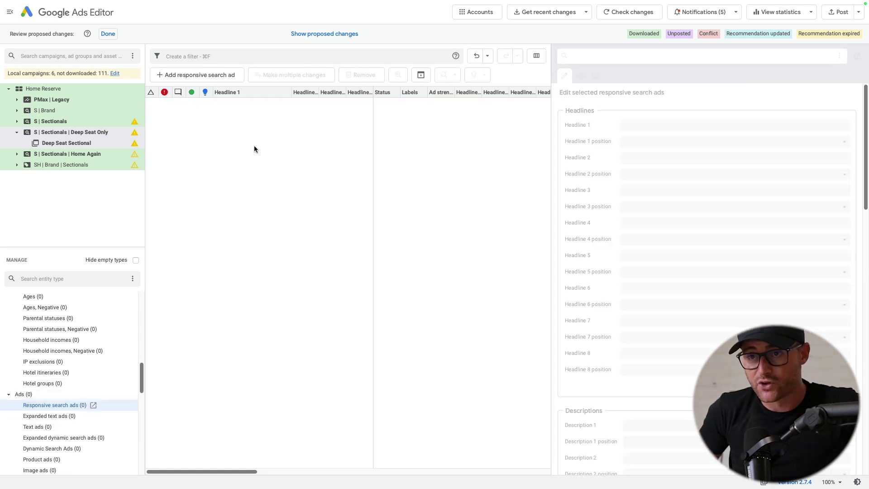
{"action": "left_click", "coordinate": [62, 123]}
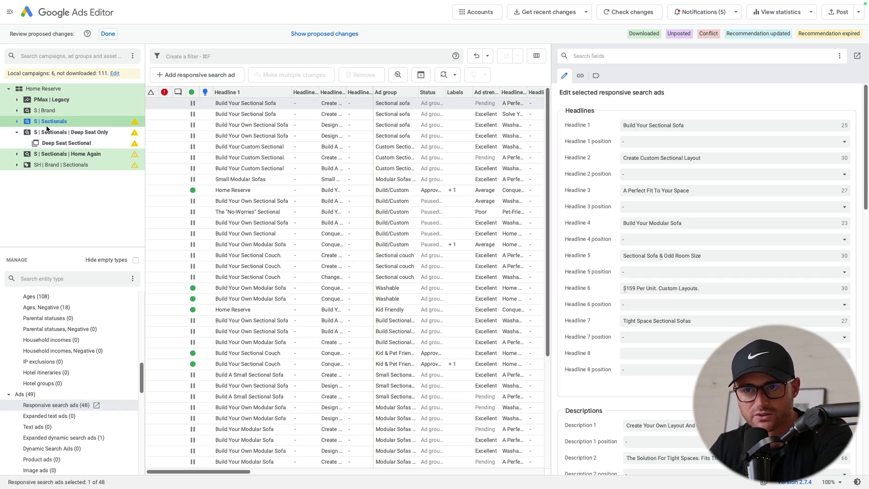
{"action": "left_click", "coordinate": [17, 122]}
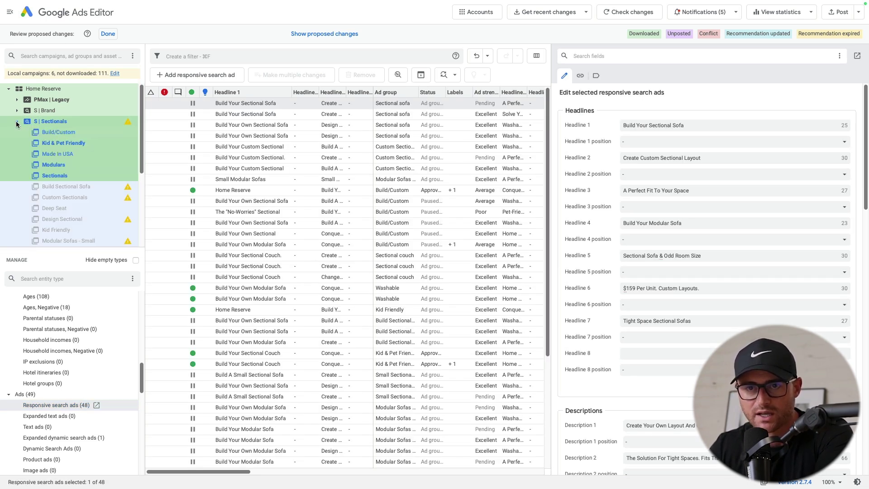
{"action": "left_click", "coordinate": [69, 134]}
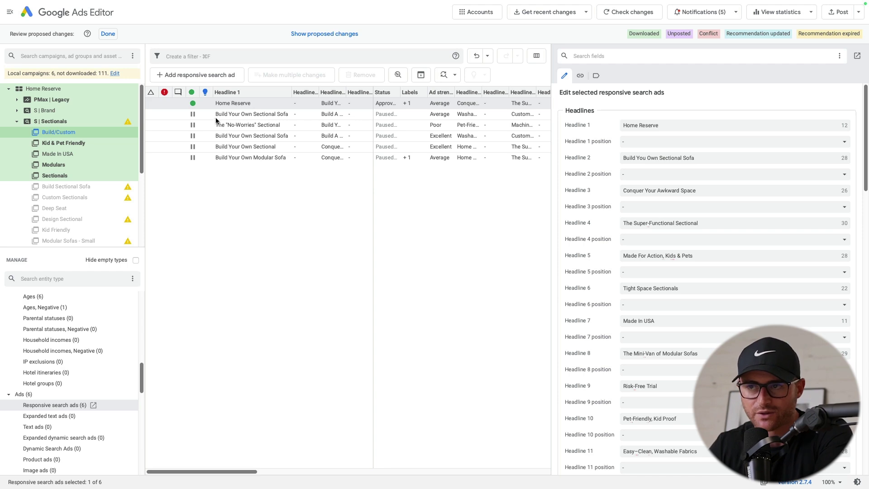
{"action": "left_click", "coordinate": [280, 136]}
{"action": "left_click", "coordinate": [264, 107]}
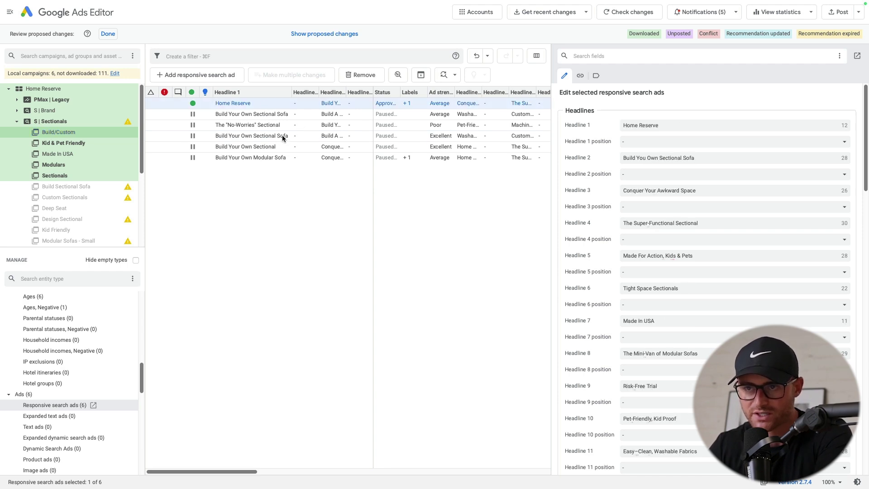
Paste the Home Reserve ad into the Deep Seat Sectional ad group.
{"action": "left_click", "coordinate": [17, 122]}
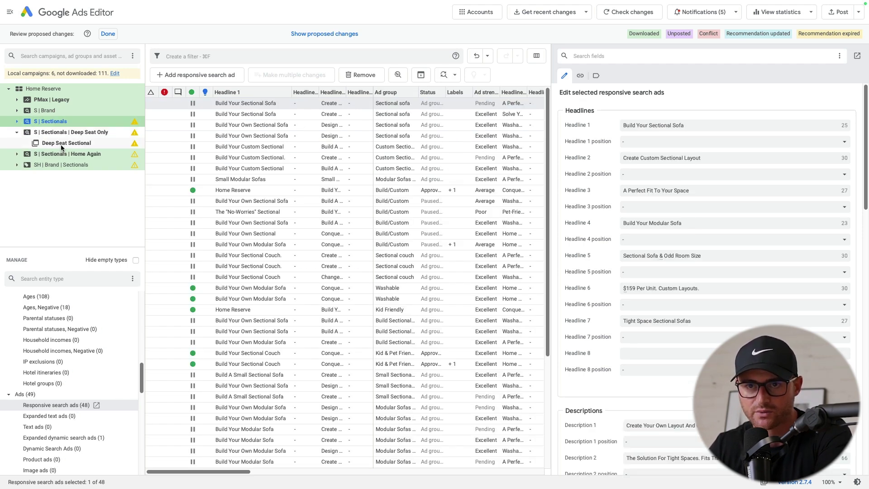
{"action": "left_click", "coordinate": [63, 143]}
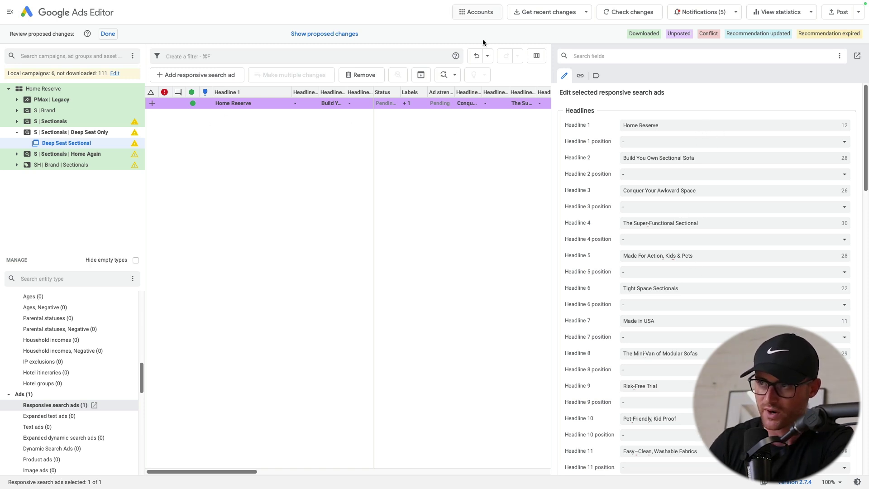
{"action": "scroll", "coordinate": [642, 172], "scroll_direction": "down", "scroll_amount": 10}
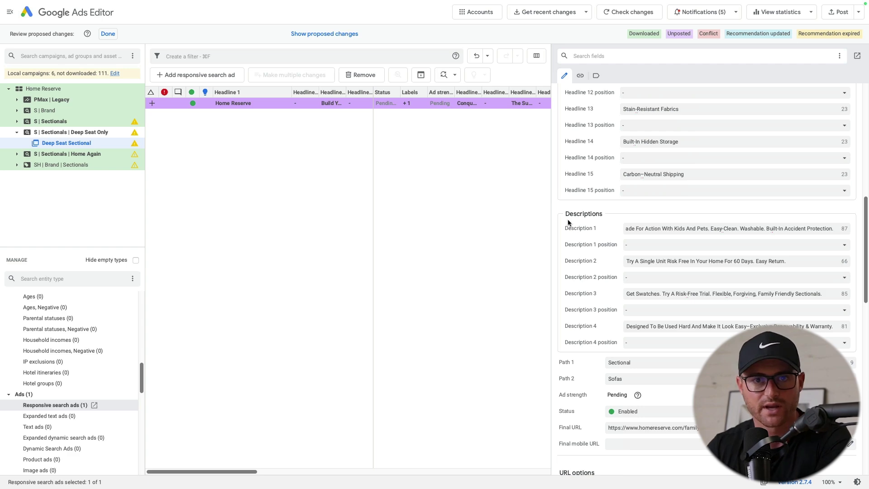
{"action": "scroll", "coordinate": [633, 181], "scroll_direction": "up", "scroll_amount": 10}
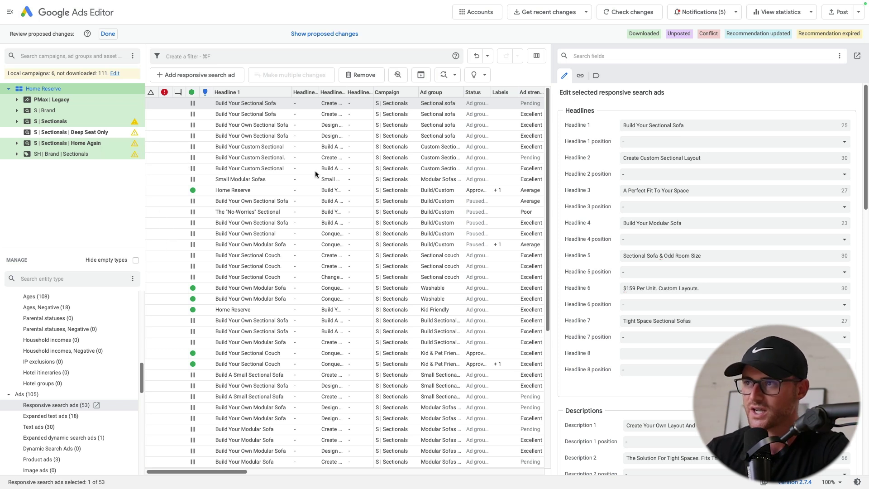
Choose Post changes from the Post menu to send the pending edits.
{"action": "left_click", "coordinate": [858, 12]}
{"action": "left_click", "coordinate": [820, 28]}
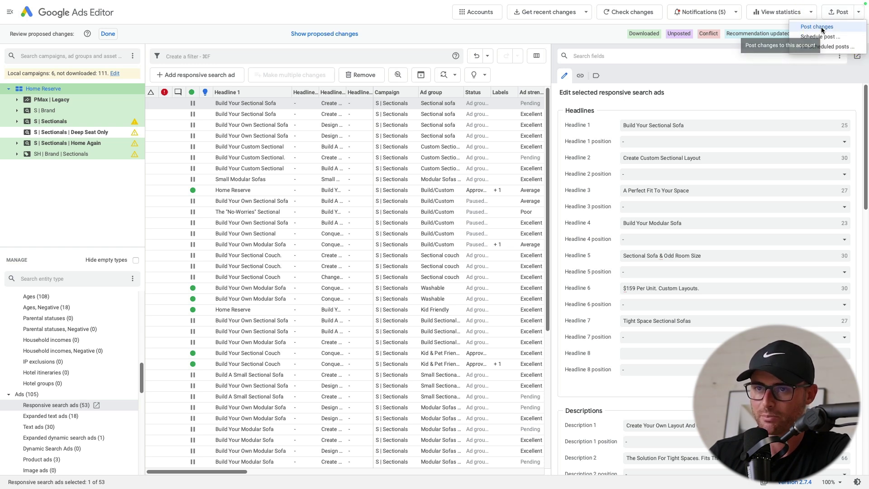